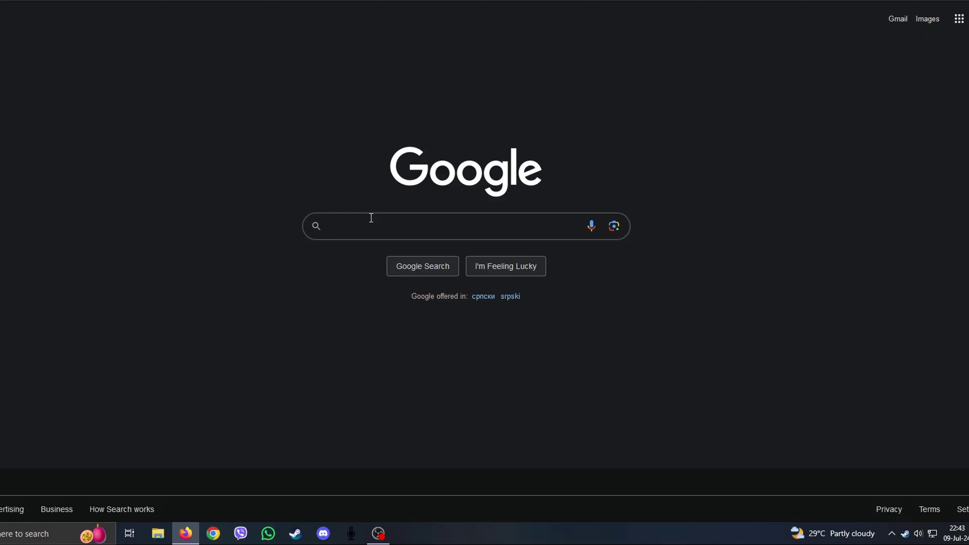
Step: Search Google for 'seamless coop nexusmods', fixing a typo in the query
click(371, 218)
text(seam)
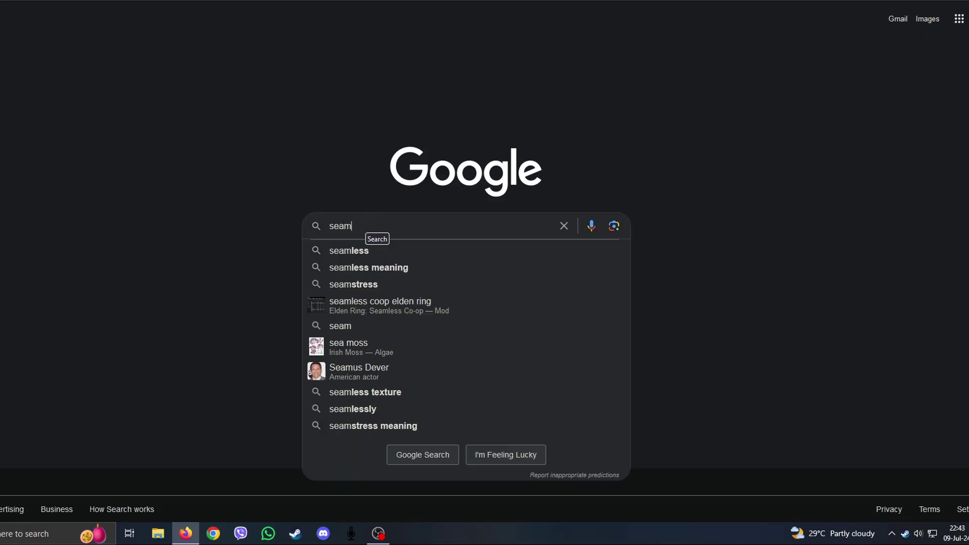
text(less coop nexud)
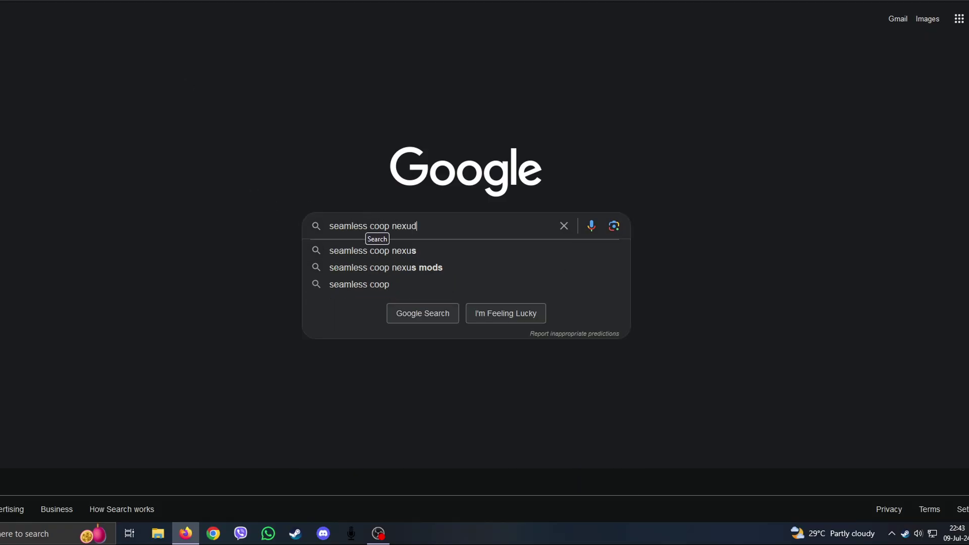
key(BackSpace)
text(smods)
key(Return)
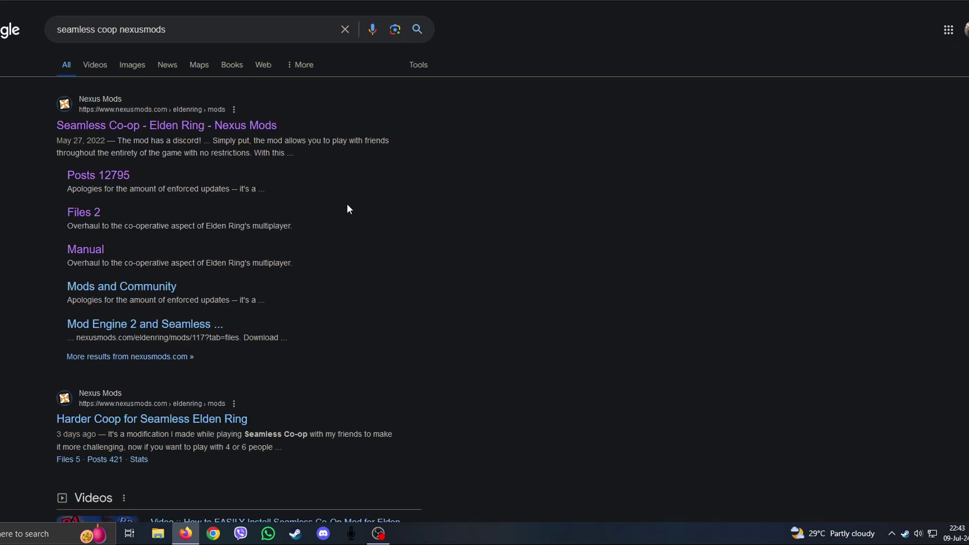
Step: Open the Seamless Co-op mod page on Nexus Mods and show its Files list
click(153, 127)
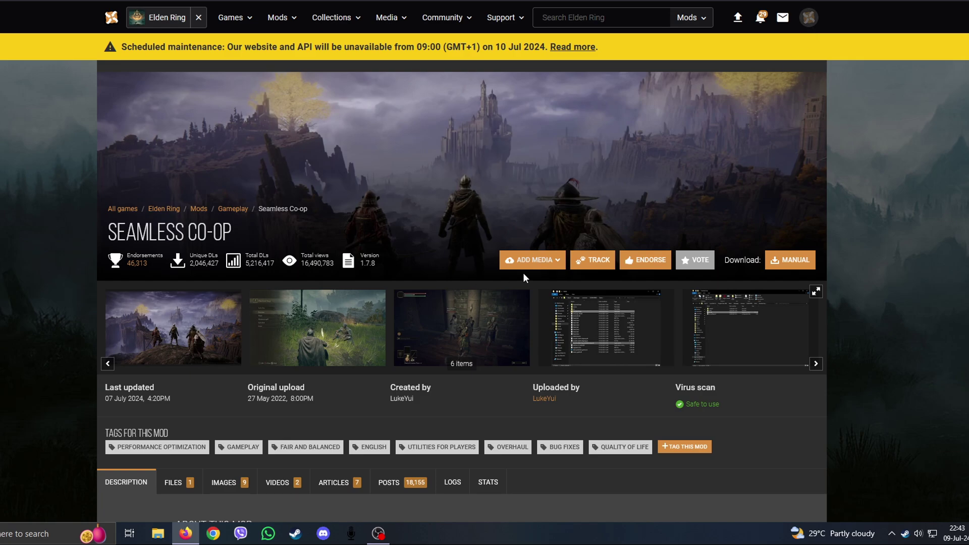
scroll(493, 256, down, 5)
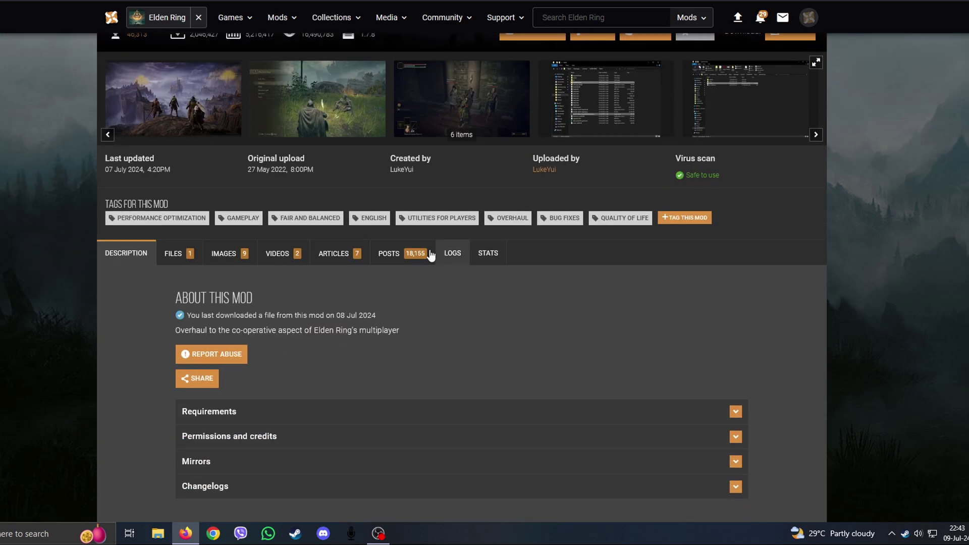
scroll(430, 256, down, 2)
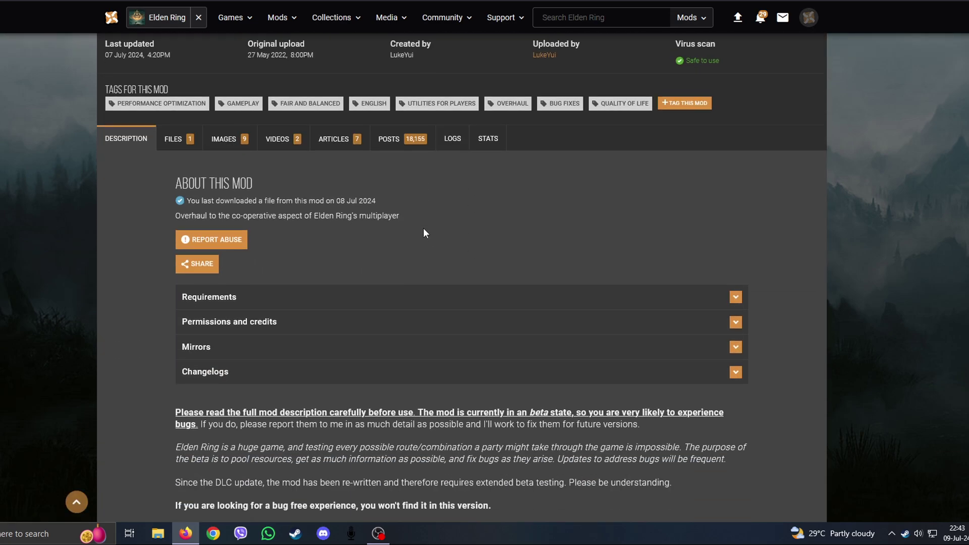
click(175, 143)
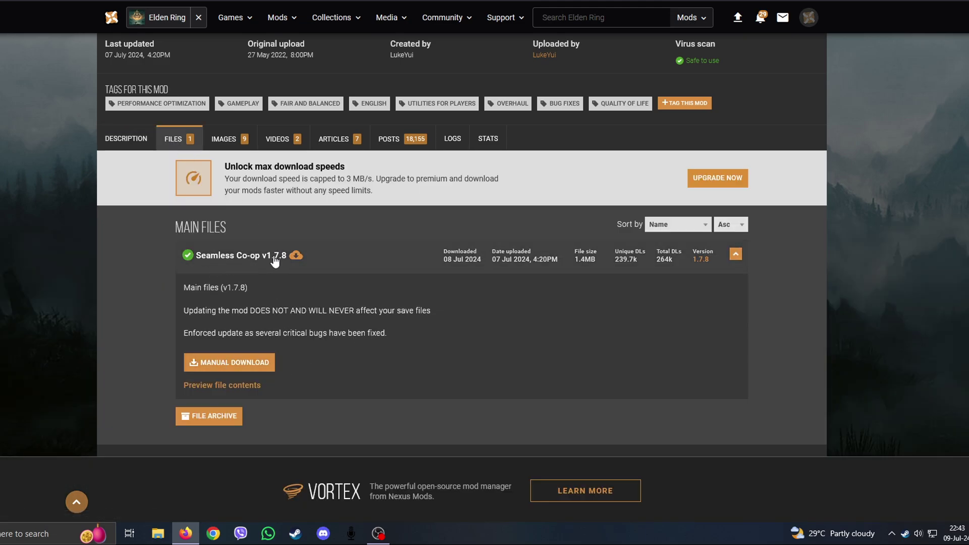
Step: Download Seamless Co-op v1.7.8 via Manual then Slow Download, allow it, and open its folder
click(238, 361)
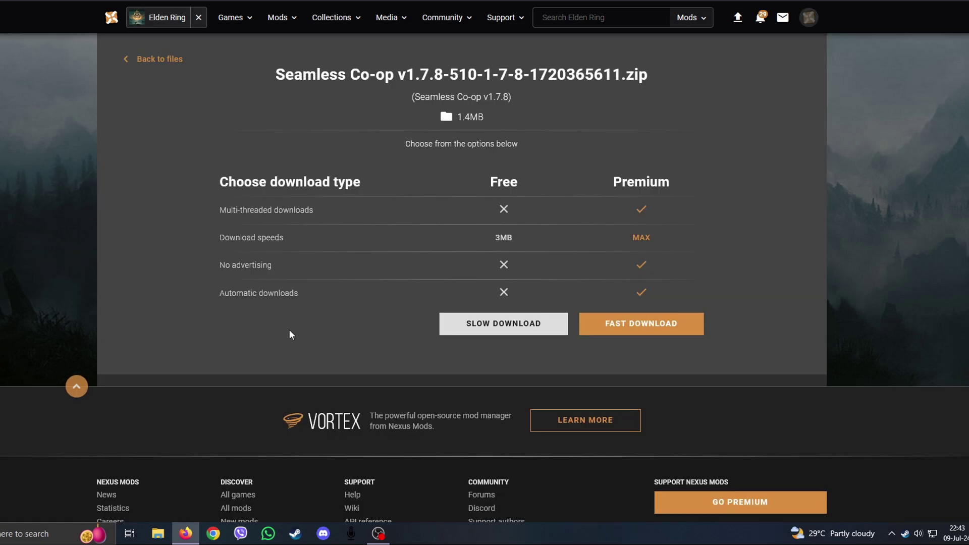
click(506, 326)
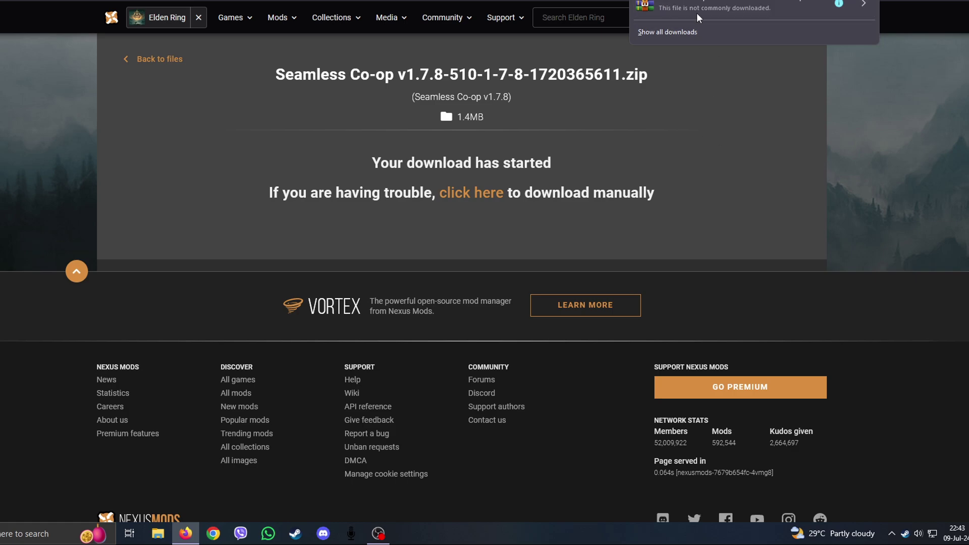
click(747, 7)
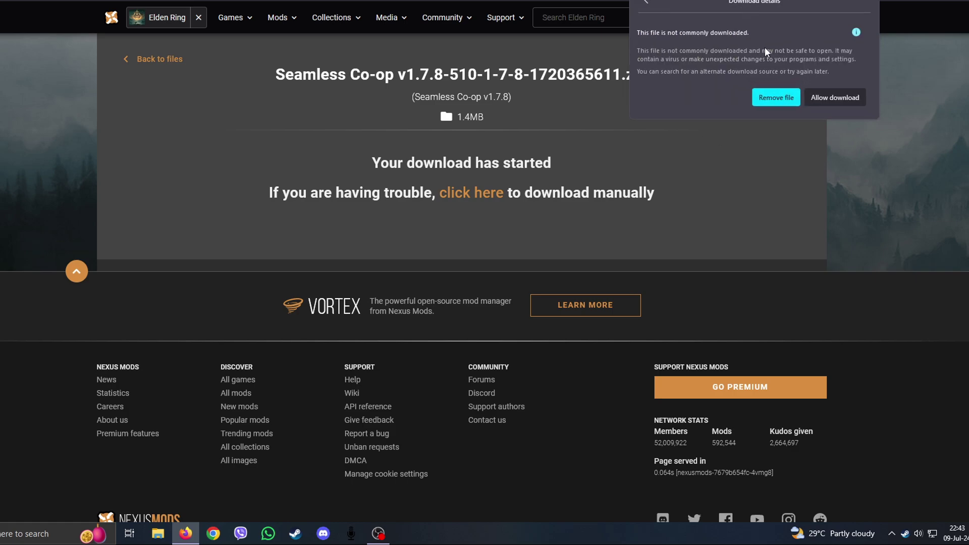
click(835, 97)
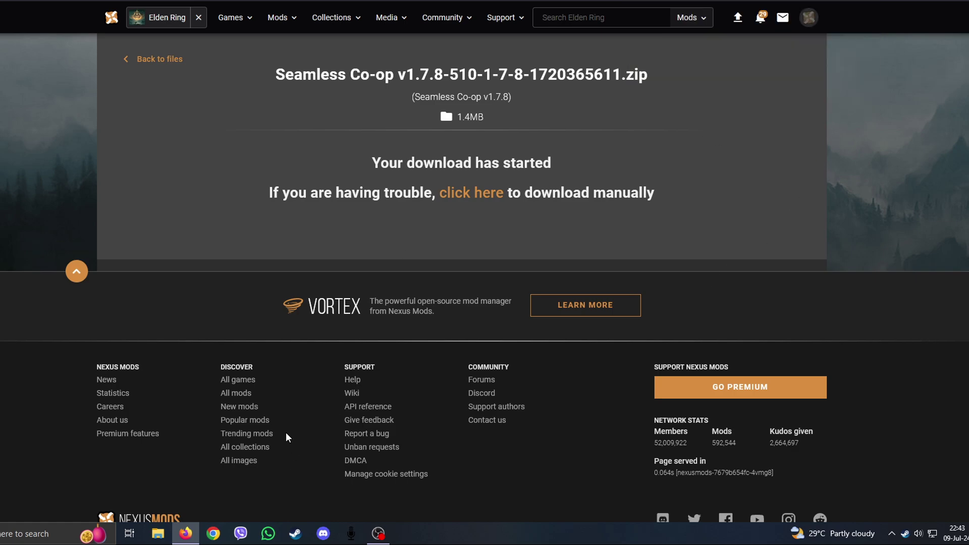
click(346, 165)
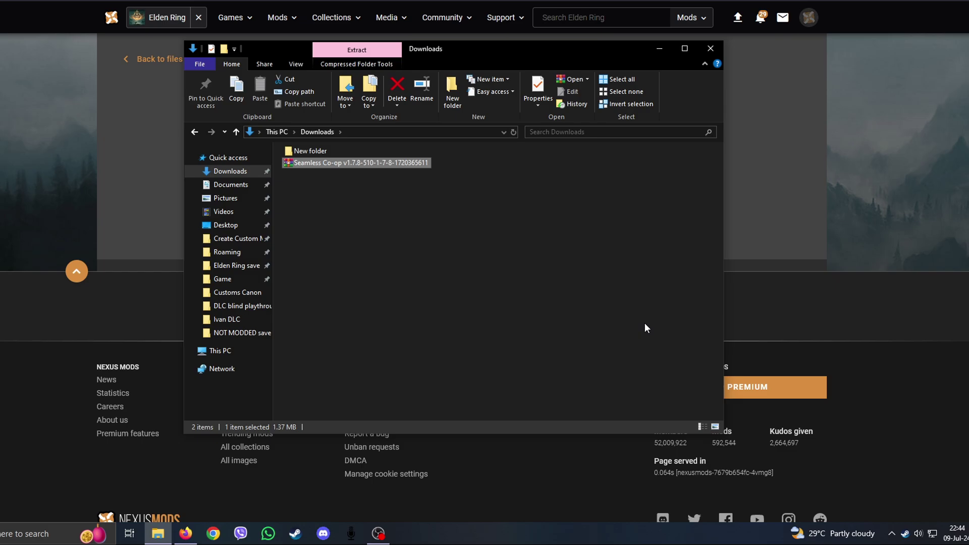
Step: Browse Elden Ring's installed files from its Steam properties and open the Game folder
click(482, 286)
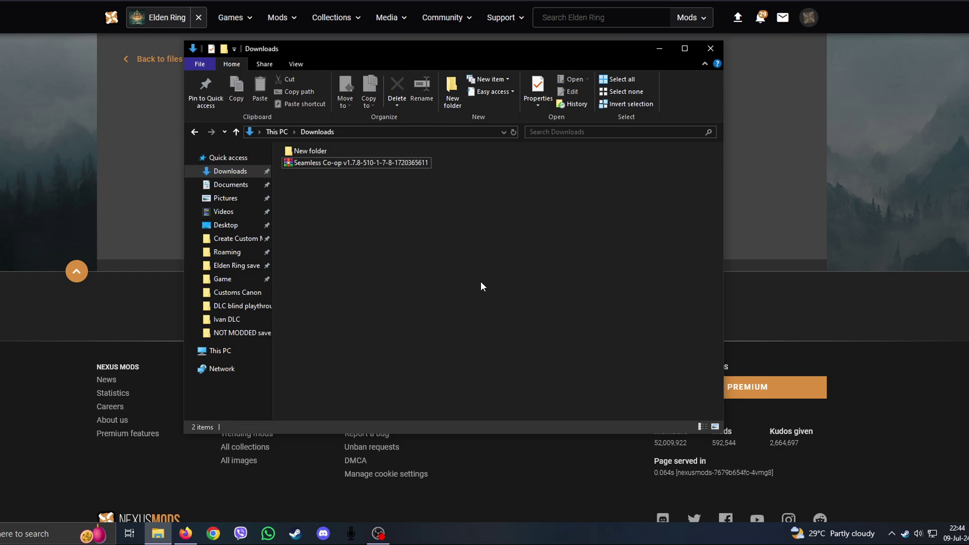
click(905, 534)
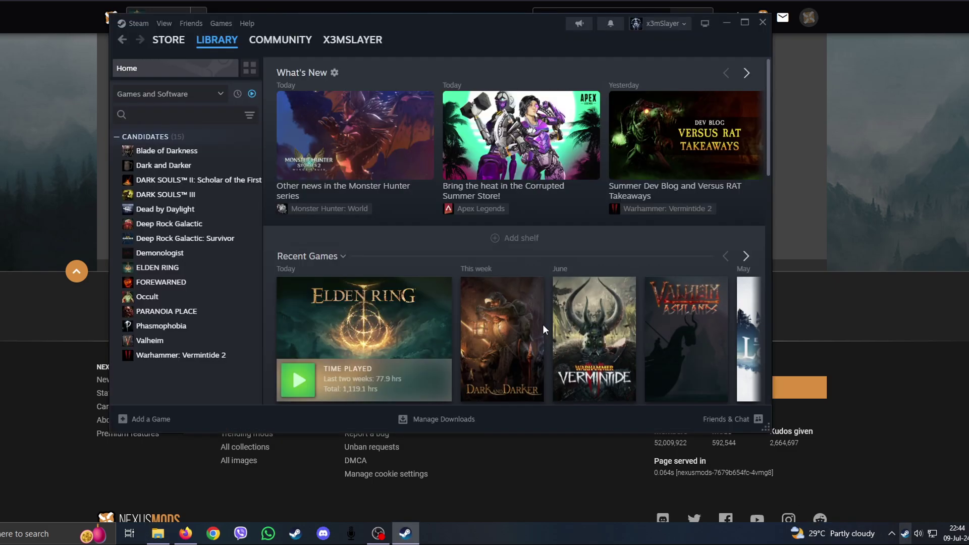
click(152, 267)
right_click(147, 269)
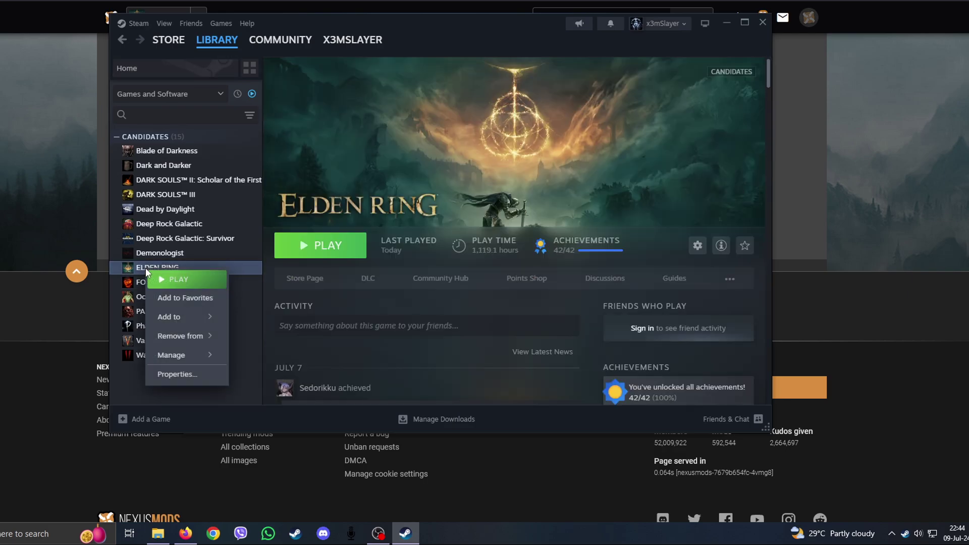
click(189, 384)
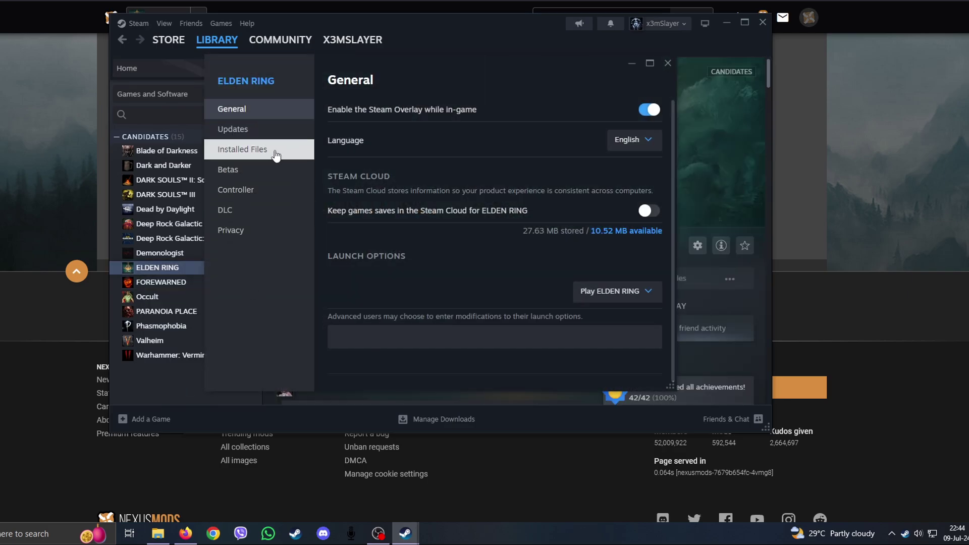
click(273, 153)
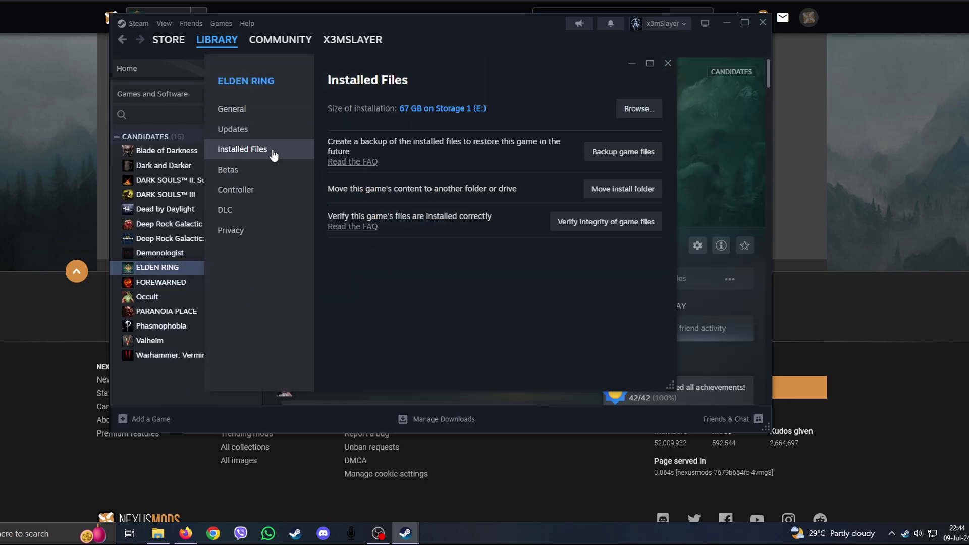
click(649, 111)
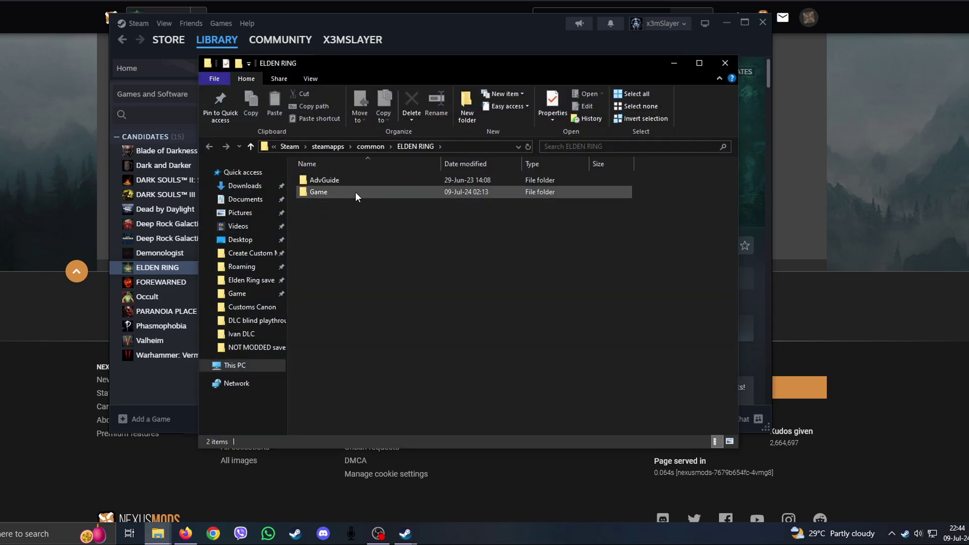
double_click(317, 192)
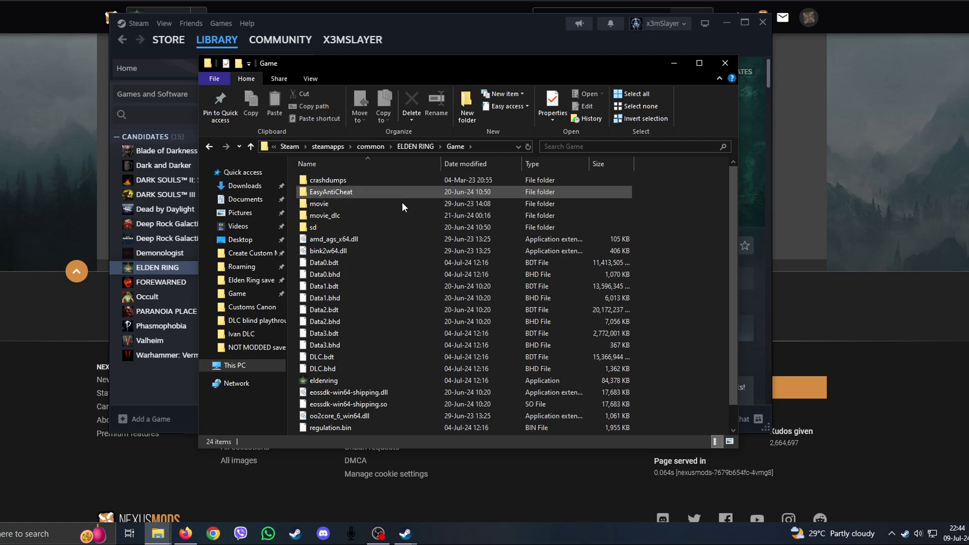
Step: Copy the Seamless Co-op zip from Downloads into Elden Ring's Game folder
click(762, 23)
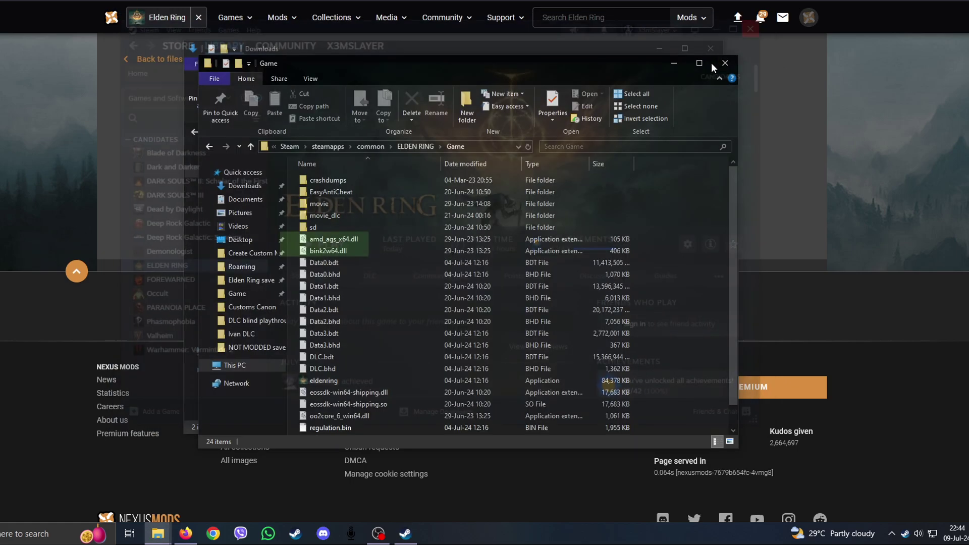
click(585, 50)
drag(585, 51, 526, 31)
click(290, 144)
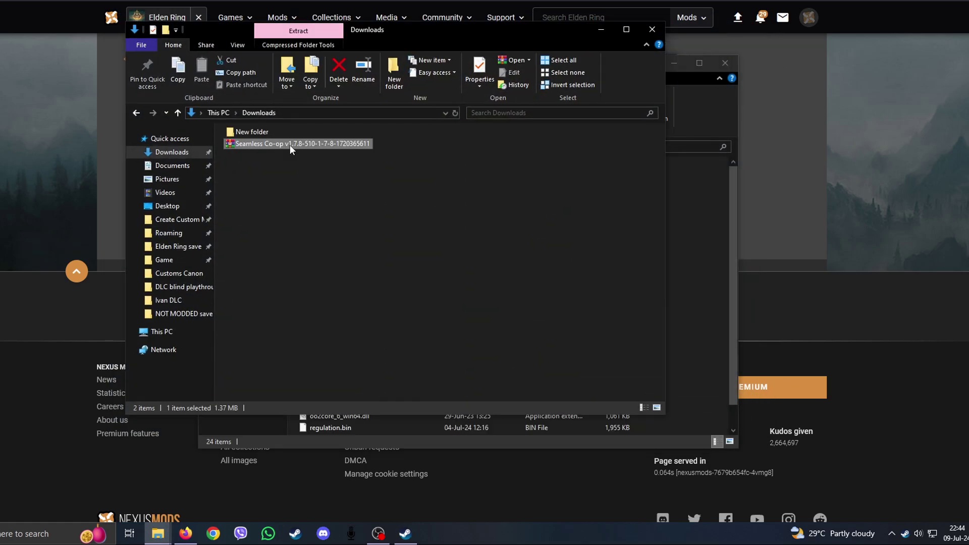
click(700, 122)
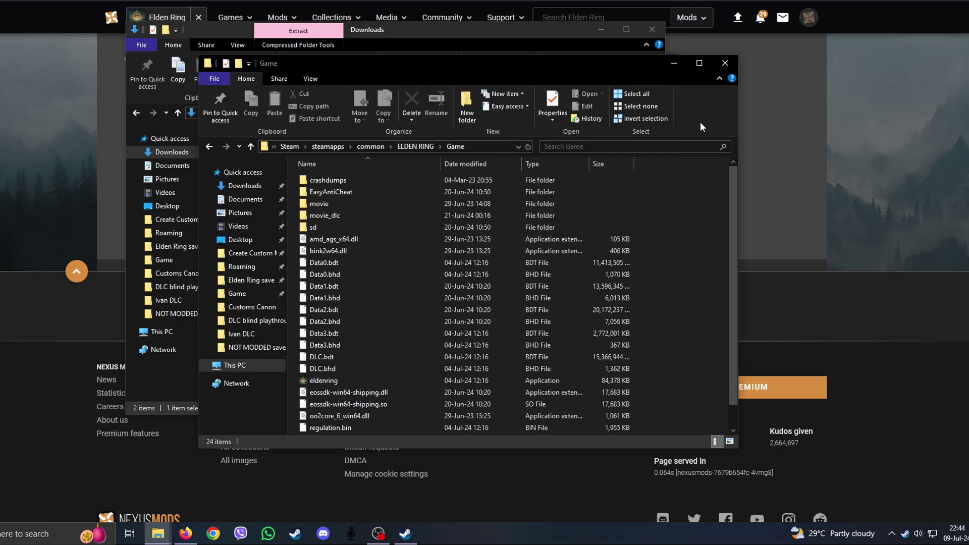
click(501, 41)
drag(282, 145, 695, 235)
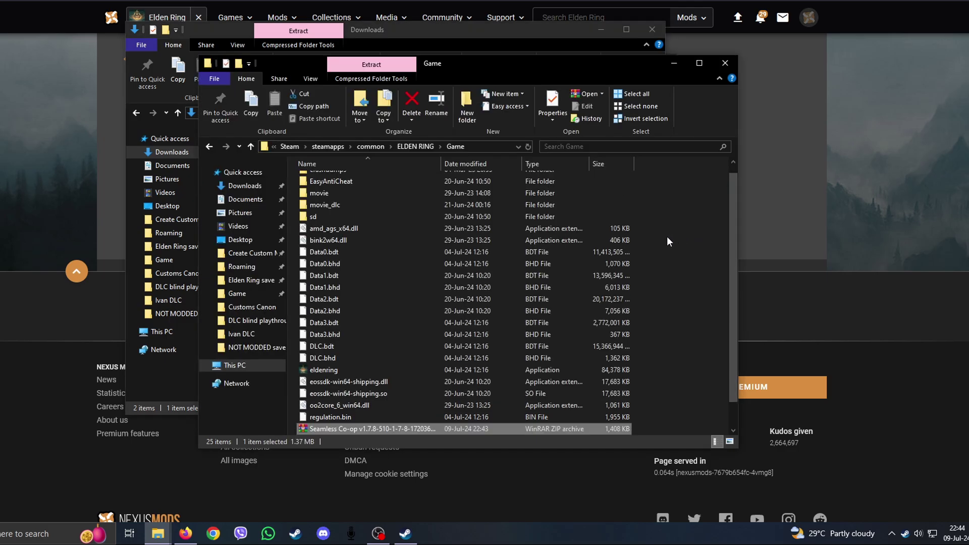
Step: Extract the zip's contents into the Game folder and delete the zip
right_click(377, 428)
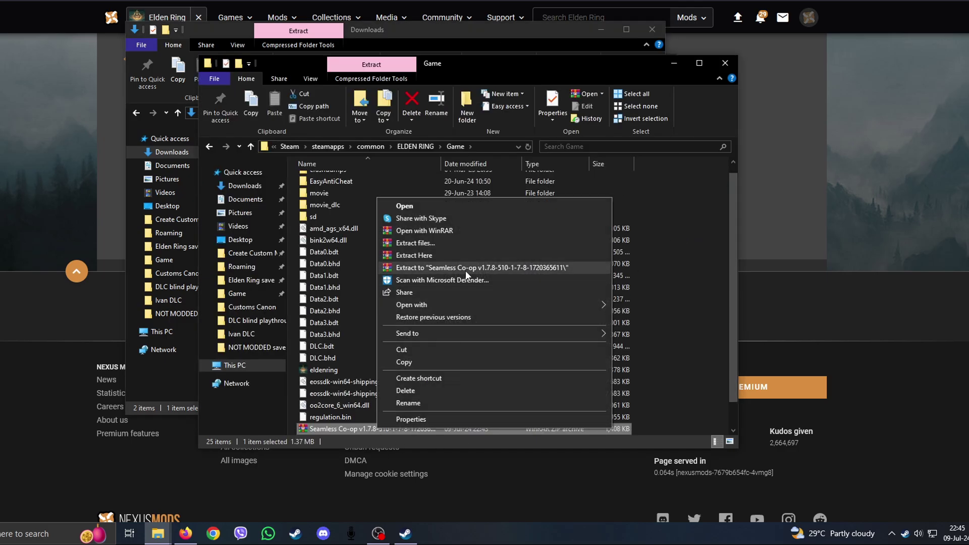
click(435, 256)
scroll(440, 402, down, 2)
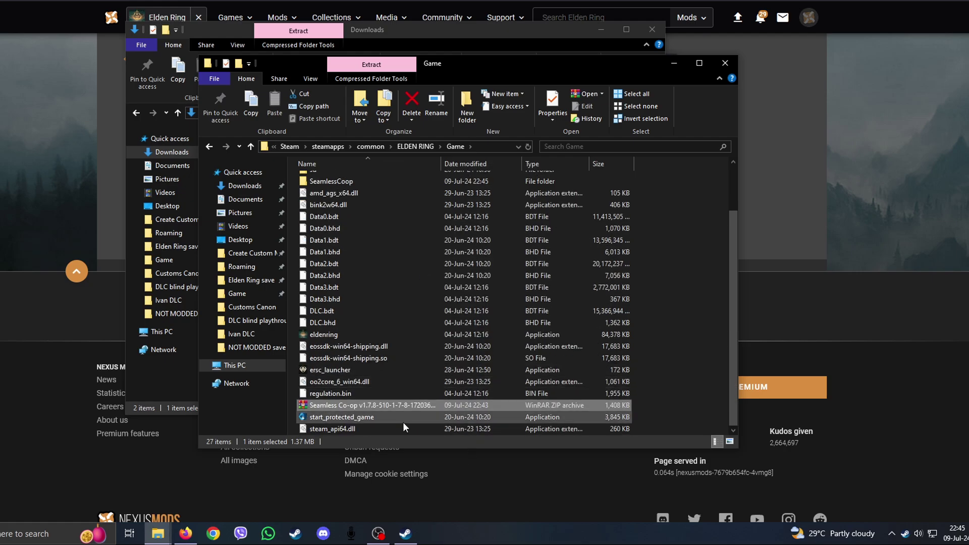
key(Delete)
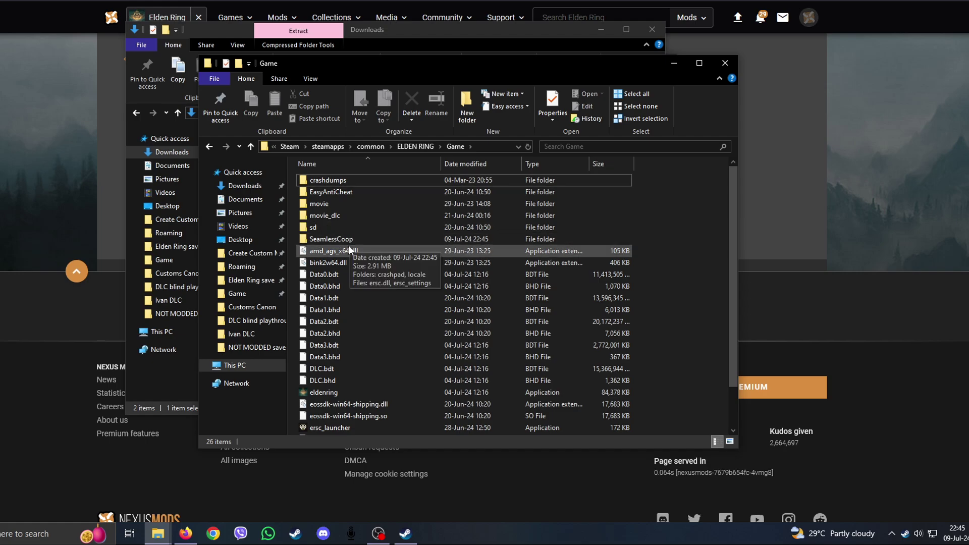
Step: Select ersc_launcher and open the SeamlessCoop folder
scroll(474, 285, down, 2)
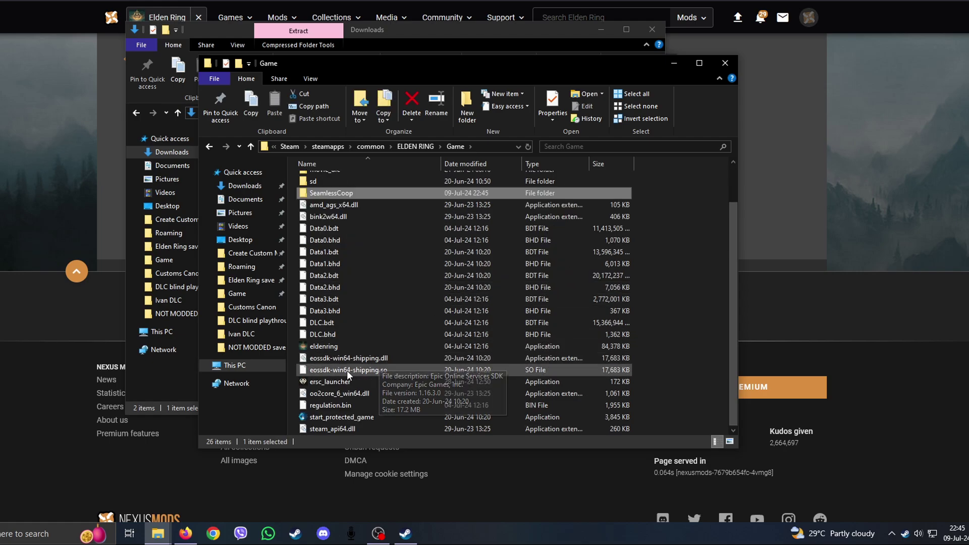
click(327, 381)
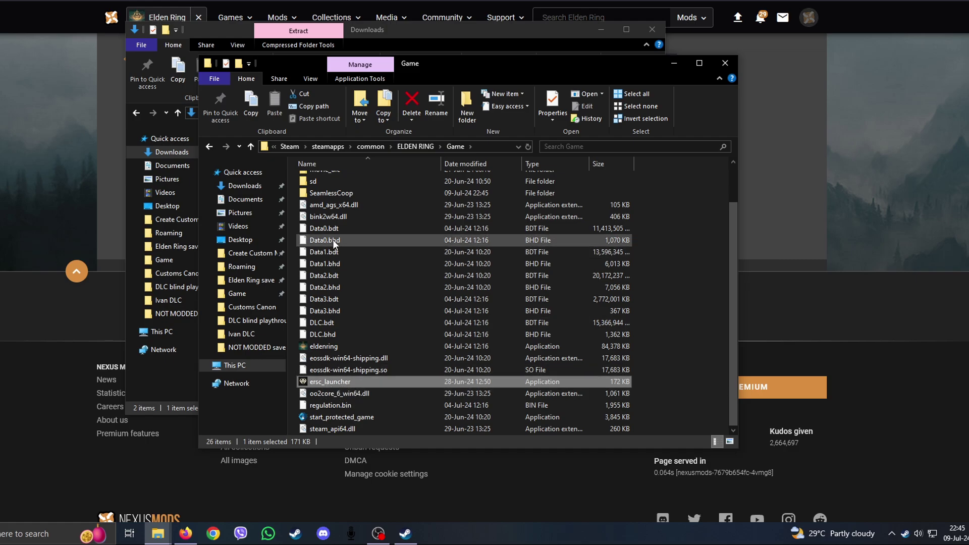
mouse_move(333, 197)
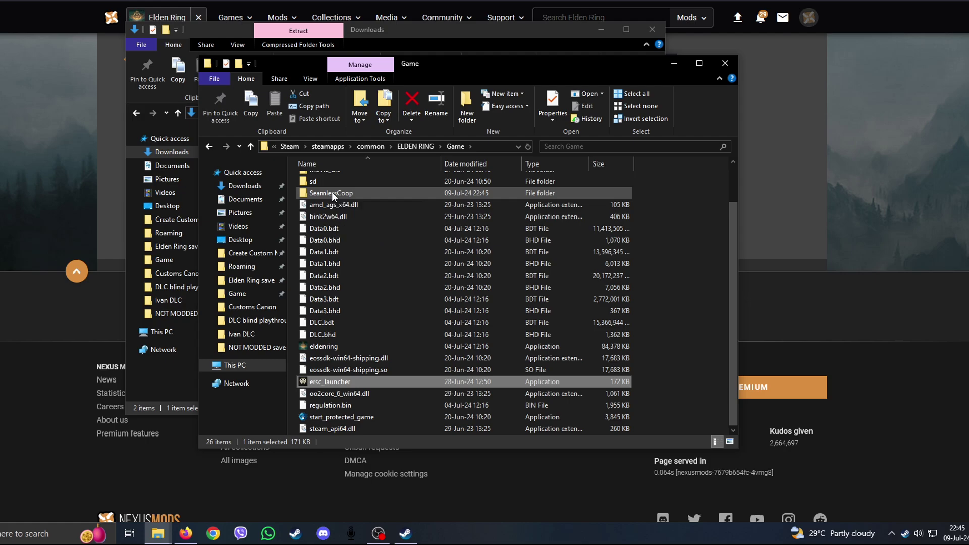
double_click(332, 193)
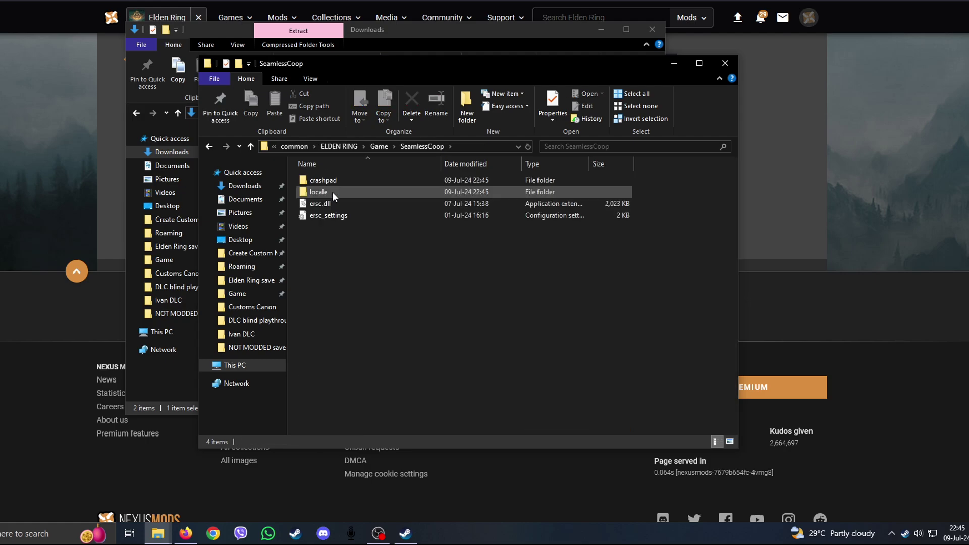
Step: Open ersc_settings in Notepad and type a session password as the cooppassword value
double_click(336, 218)
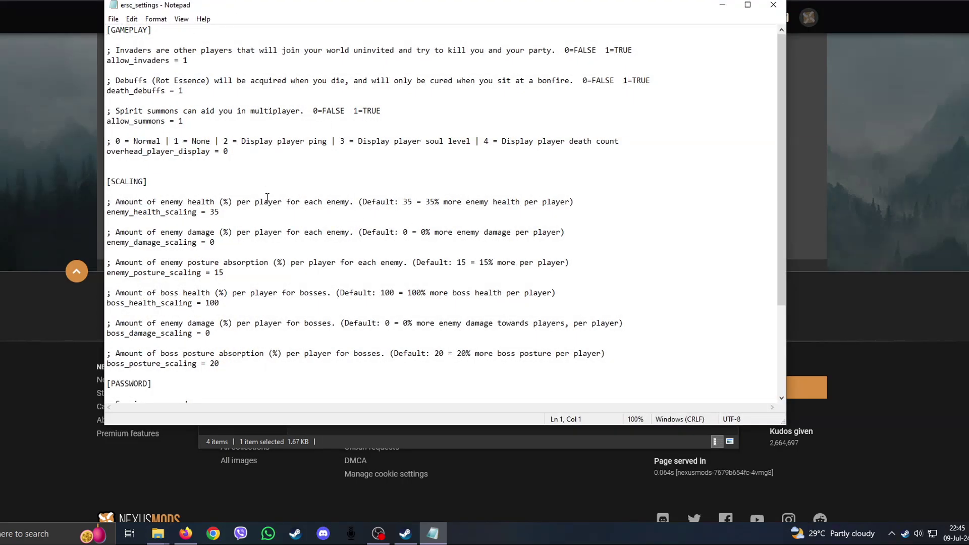
scroll(257, 197, down, 2)
click(190, 355)
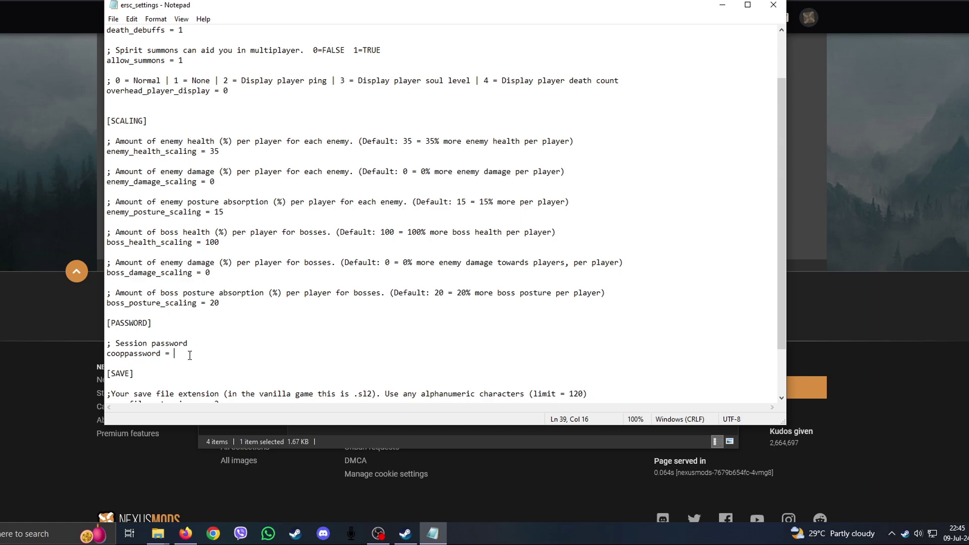
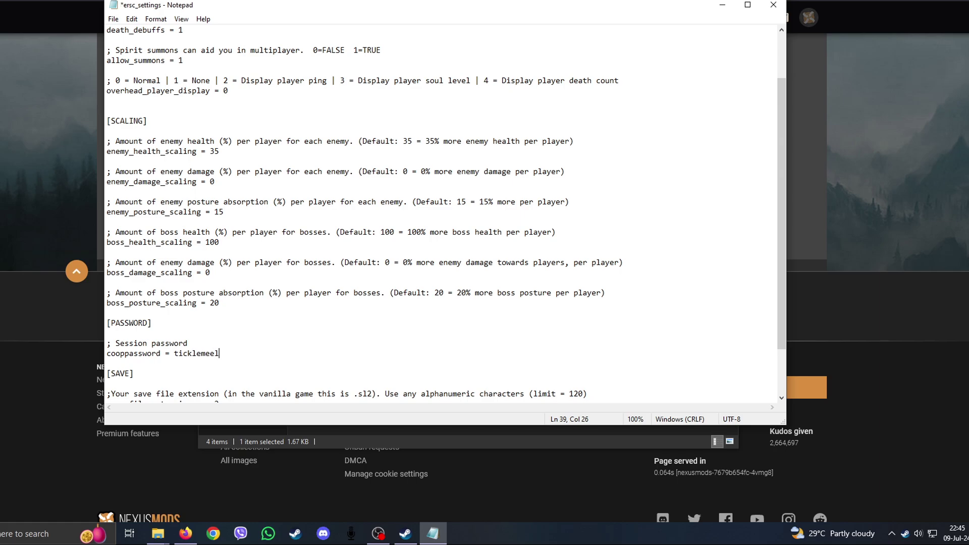
scroll(252, 281, up, 2)
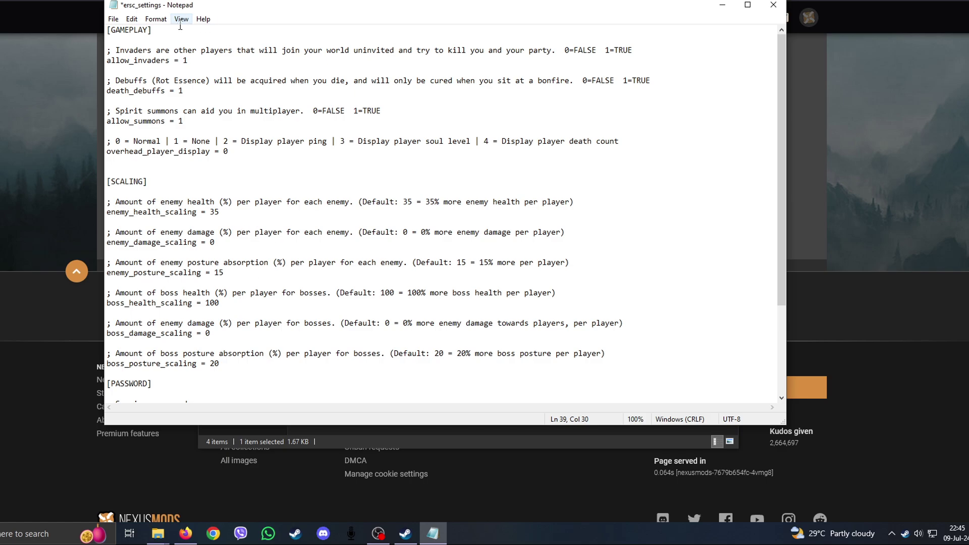
Step: Change allow_invaders and death_debuffs from 1 to 0
triple_click(139, 50)
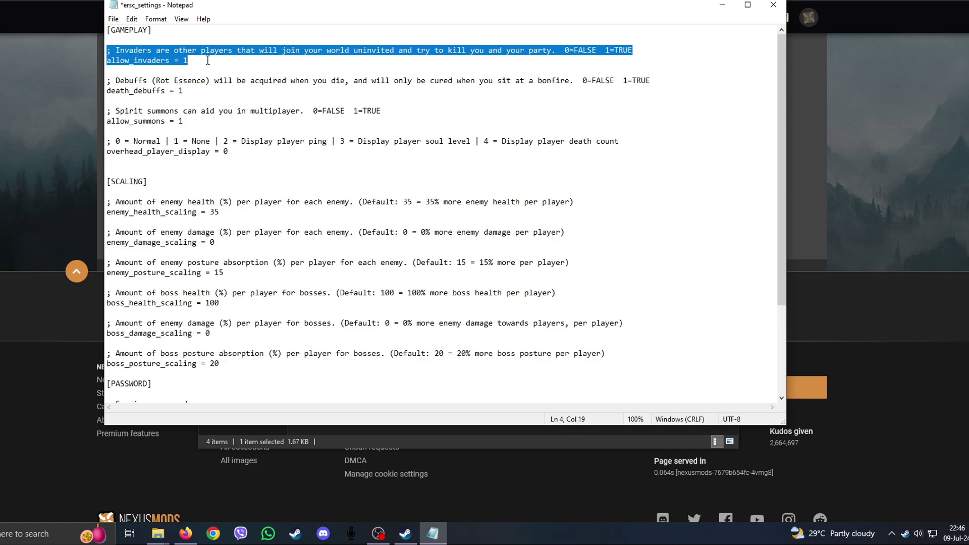
click(212, 61)
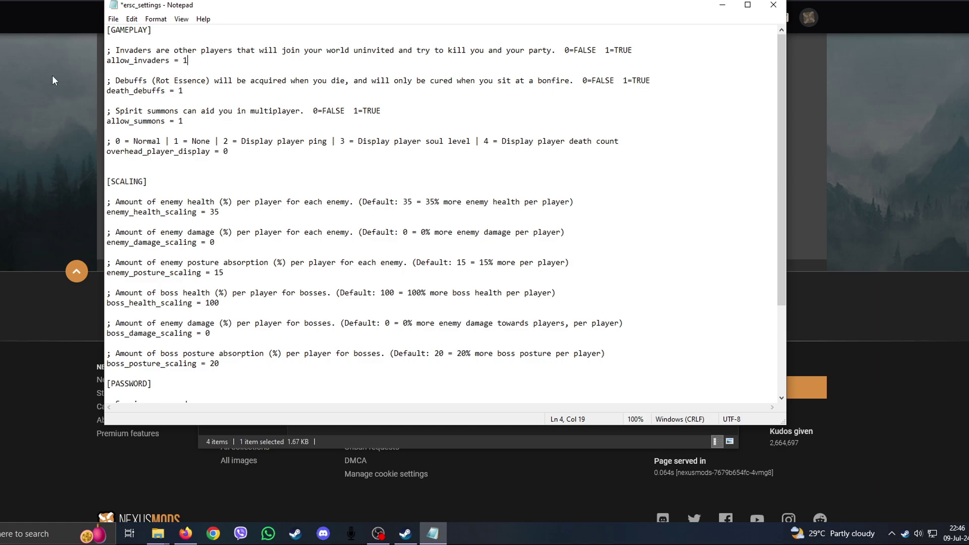
drag(190, 61, 183, 61)
text(0)
drag(127, 83, 179, 94)
click(263, 81)
text(0)
Step: Leave allow_summons at 1 and move down to the PASSWORD section
click(205, 111)
drag(335, 110, 99, 115)
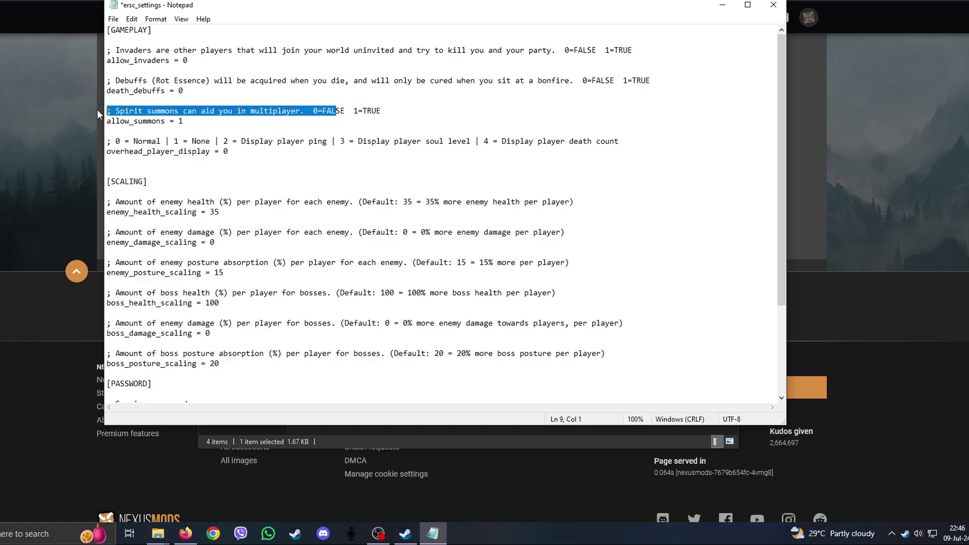
click(188, 122)
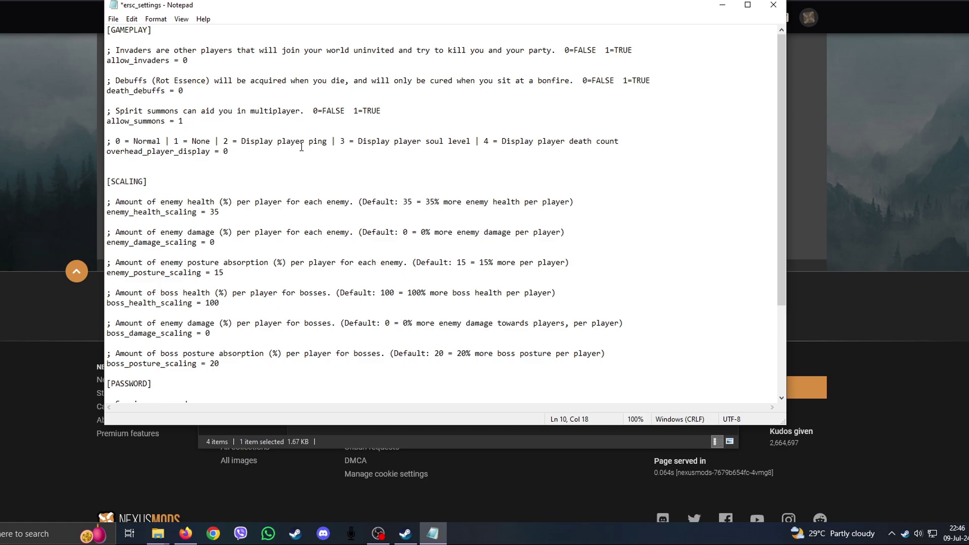
scroll(287, 158, down, 3)
click(246, 302)
Step: Save and close ersc_settings, return to the Game folder and select ersc_launcher
key(ctrl+s)
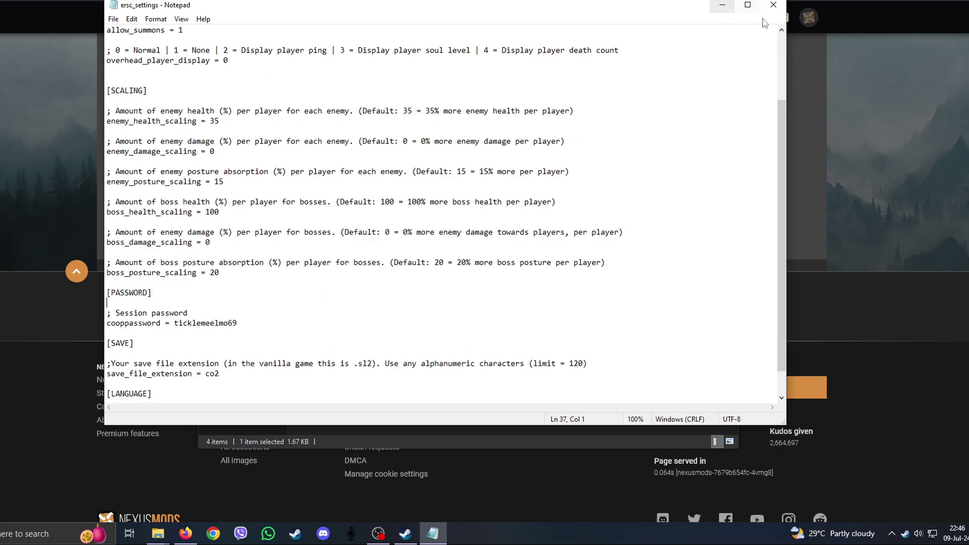
click(773, 5)
click(253, 146)
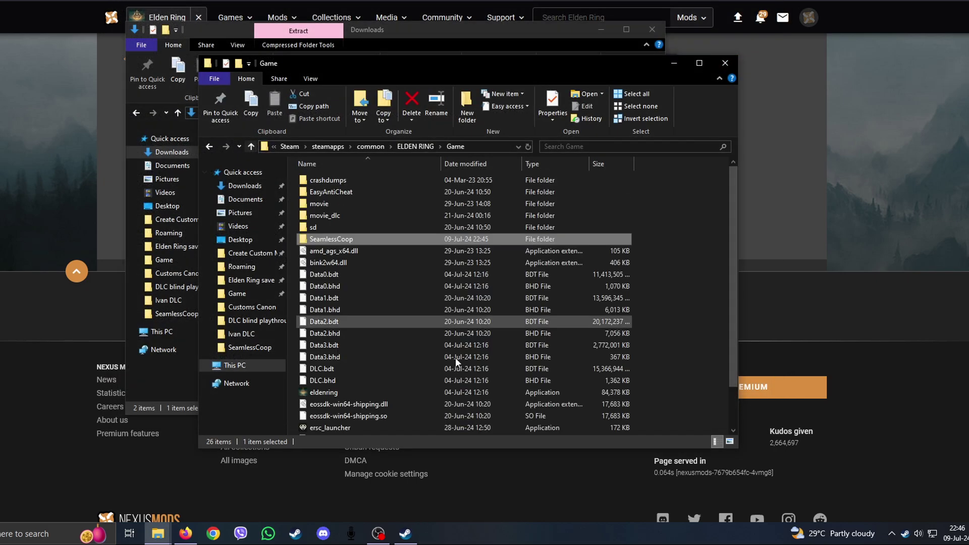
scroll(333, 394, down, 2)
click(330, 381)
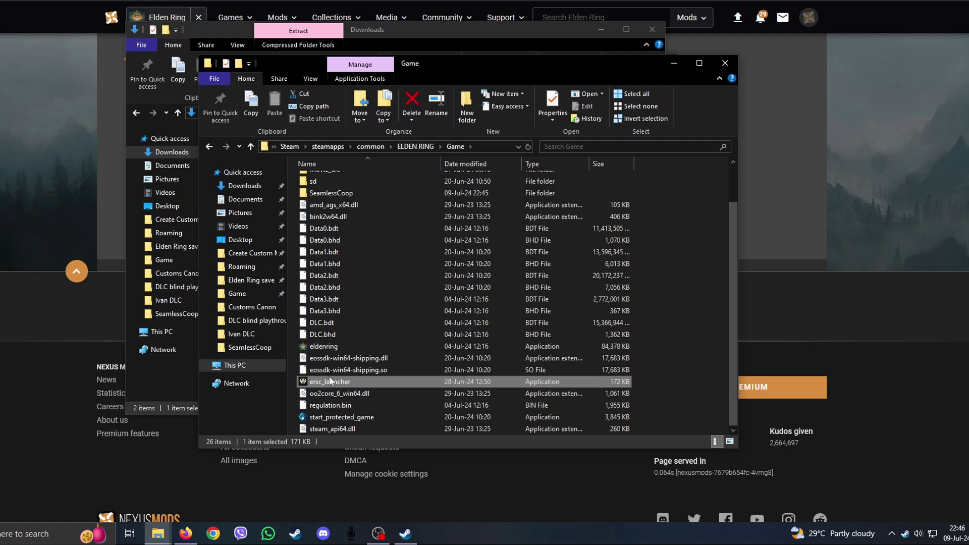
scroll(362, 231, up, 2)
scroll(392, 330, down, 2)
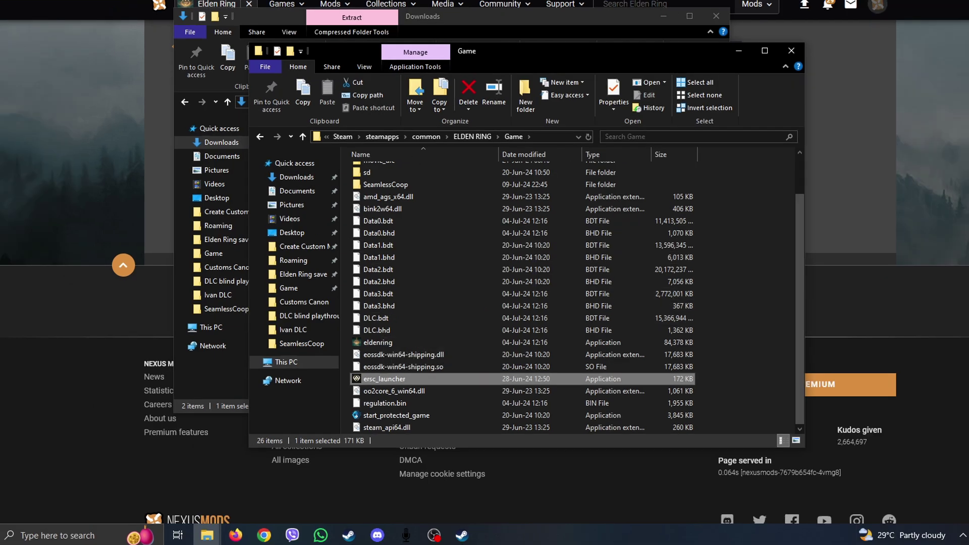
Step: Open the numbered save folder under %appdata%\EldenRing and select ER0000.sl2 and ER0000.sl2.bak
click(74, 539)
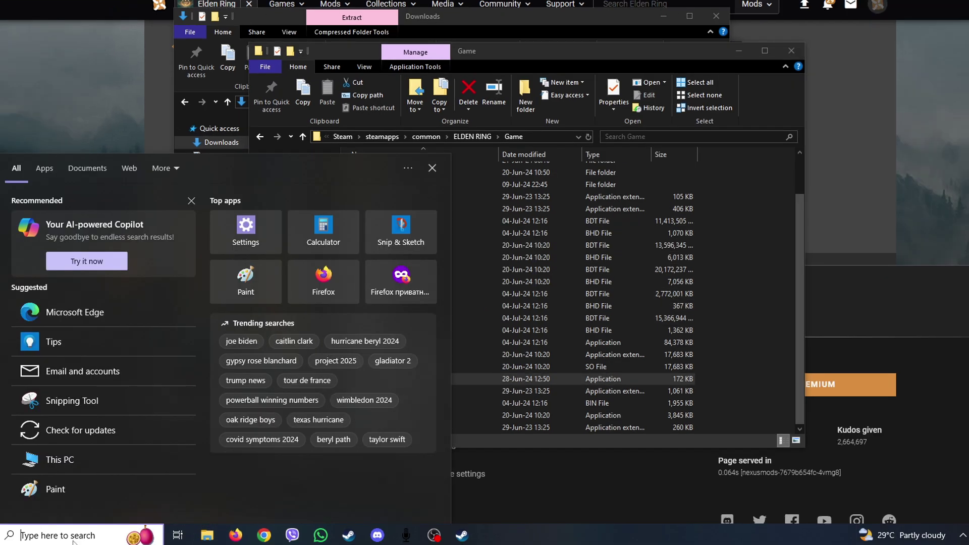
text(%a)
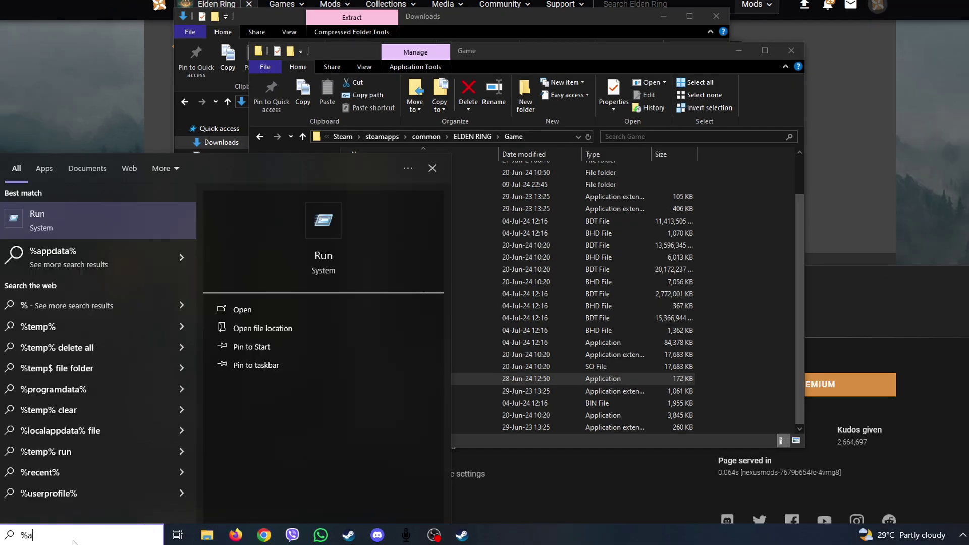
text(ppdata%)
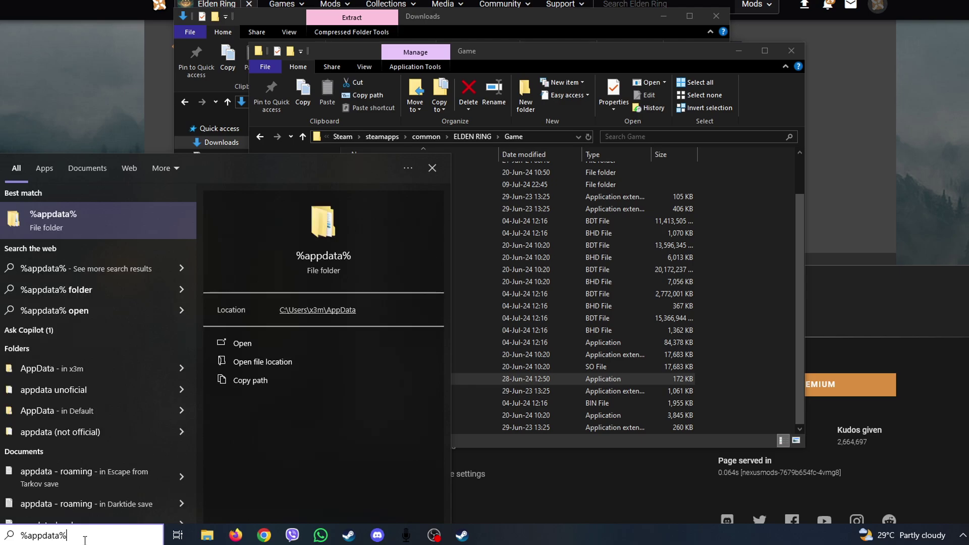
click(75, 222)
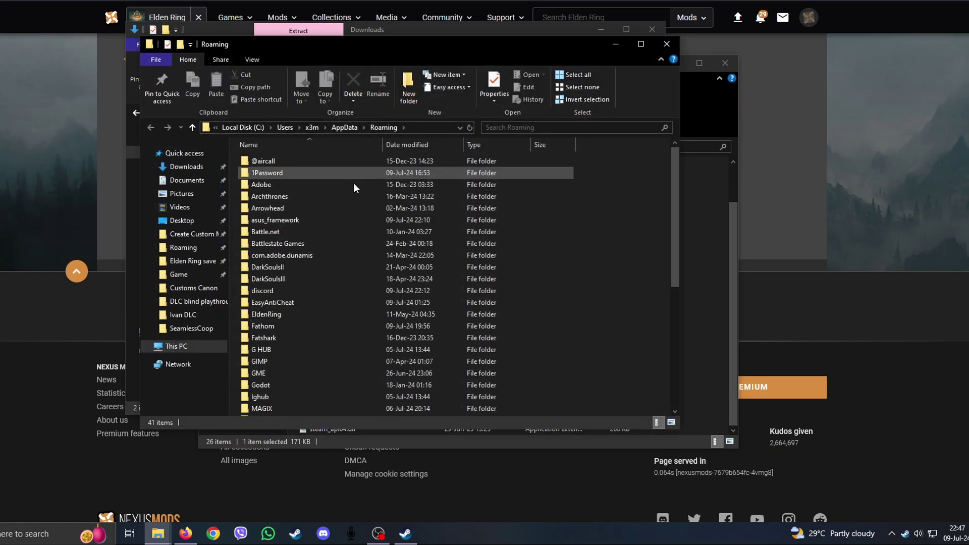
double_click(268, 314)
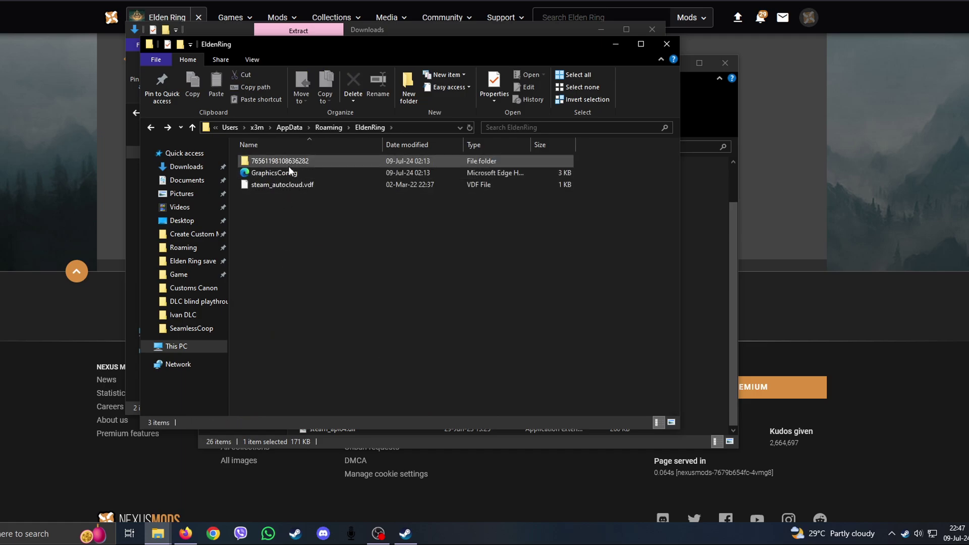
double_click(289, 161)
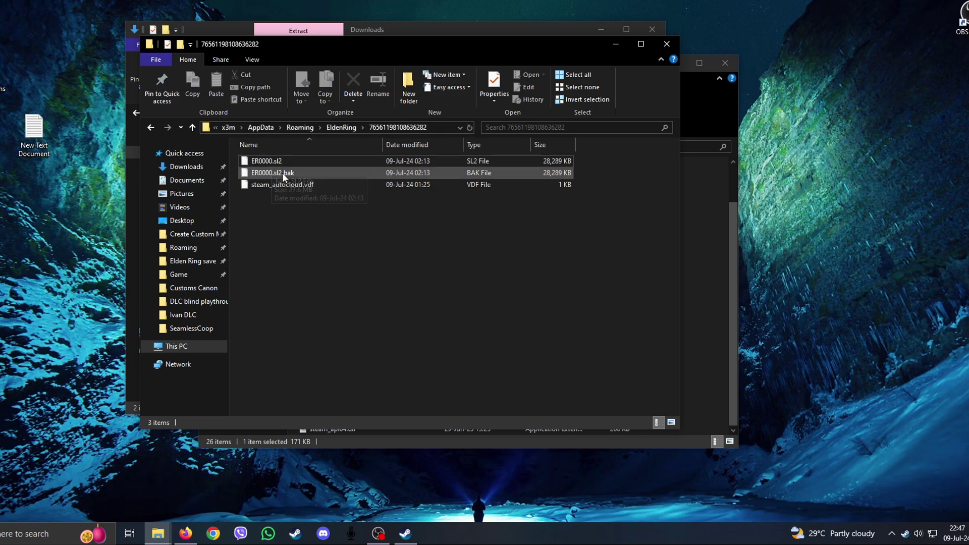
click(282, 173)
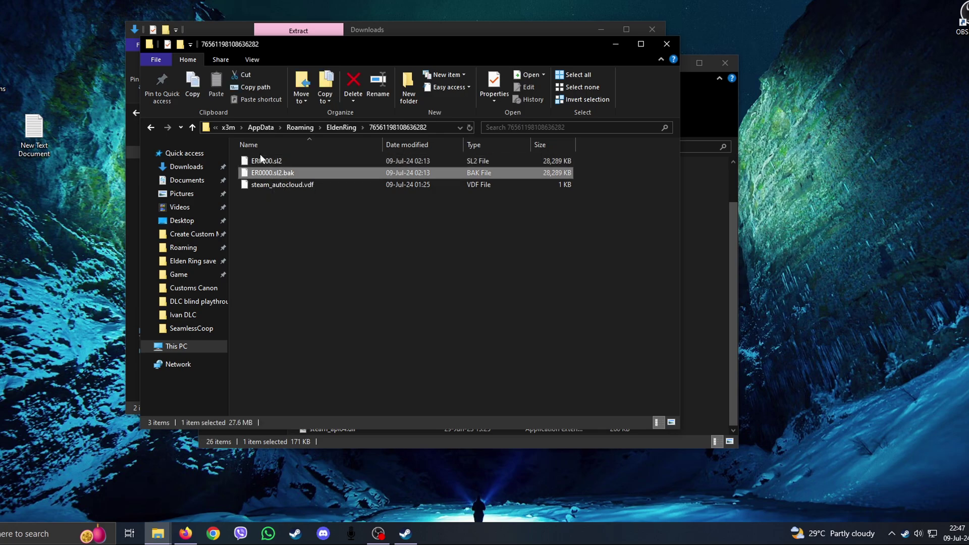
shift+click(259, 159)
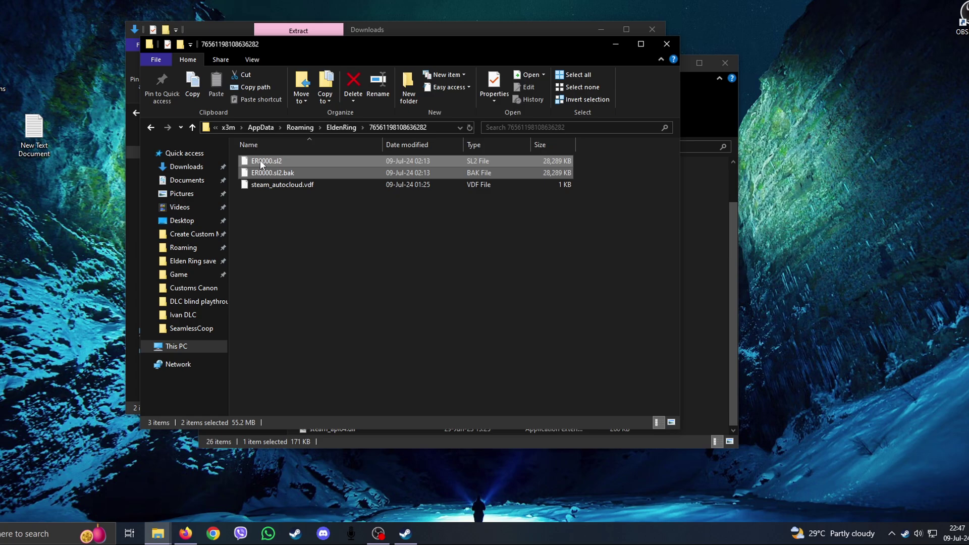
Step: Move ER0000.sl2 and ER0000.sl2.bak out of the save folder onto the desktop
key(ctrl+c)
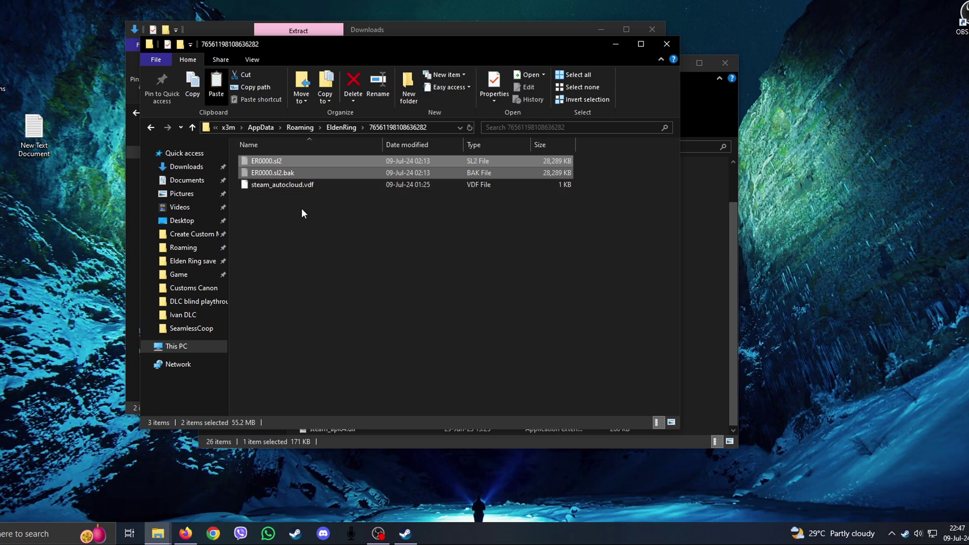
right_click(266, 176)
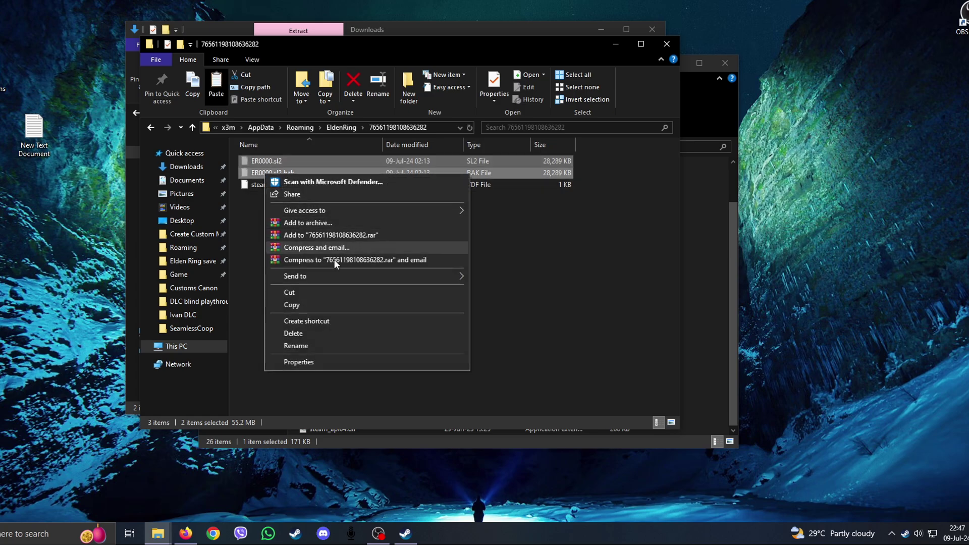
right_click(8, 298)
click(40, 344)
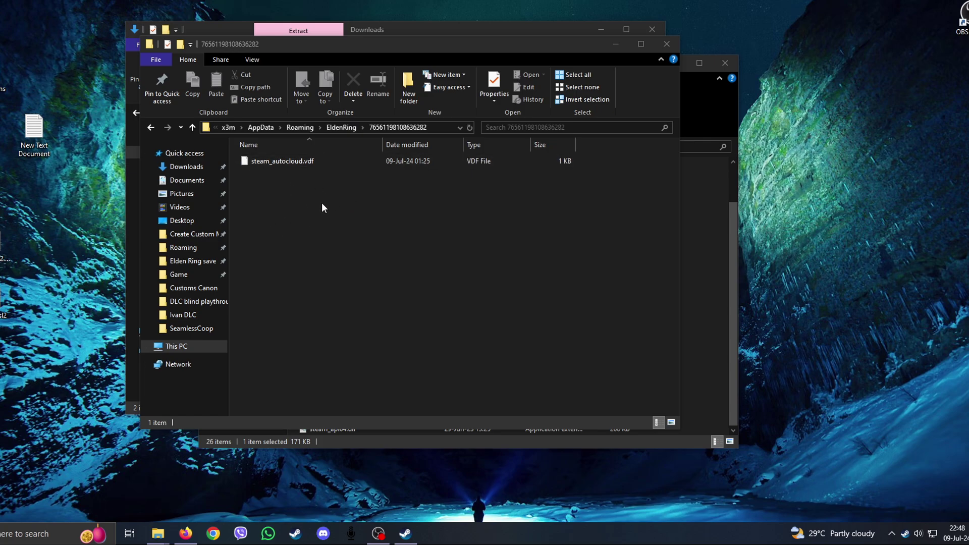
Step: Paste ER0000.co2 and ER0000.co2.bak into the save folder, then go back to the Game folder
click(367, 237)
key(ctrl+v)
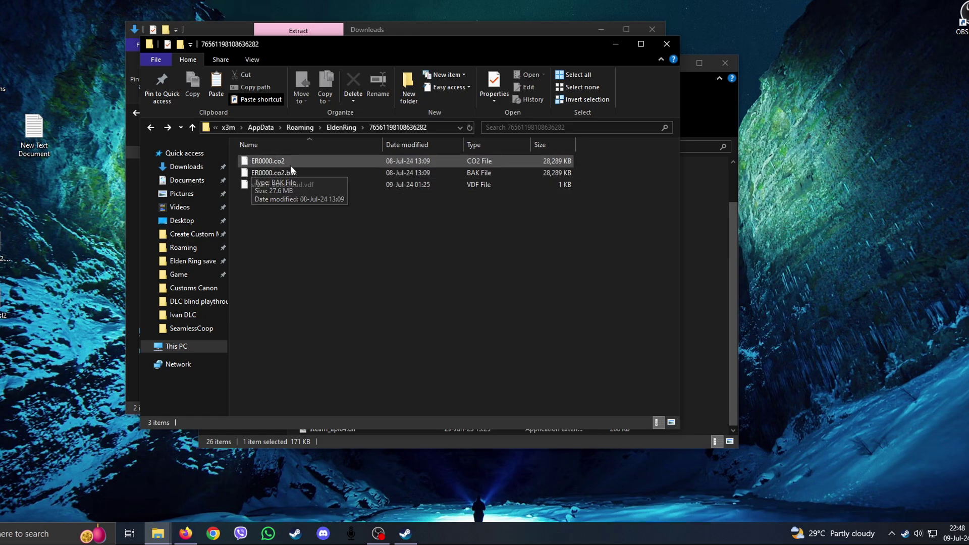
click(277, 165)
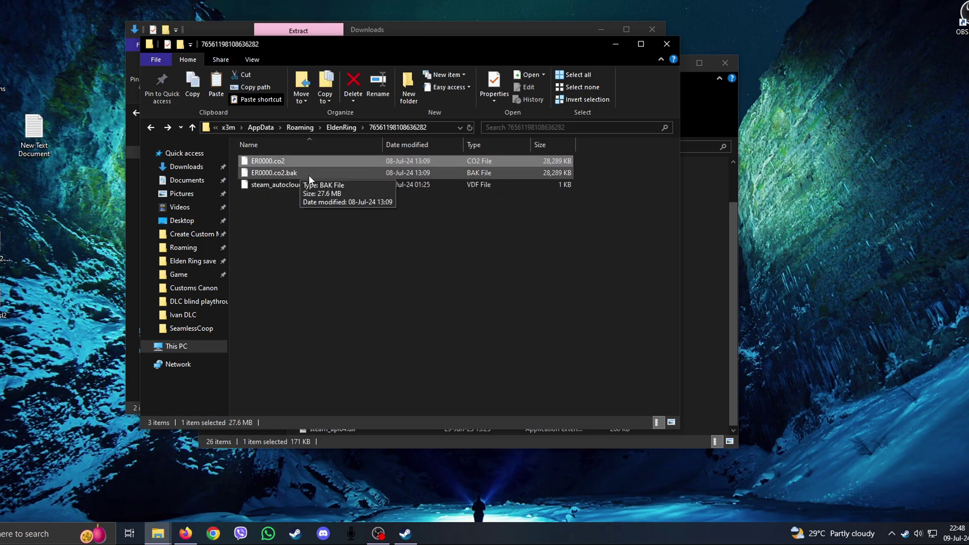
click(280, 175)
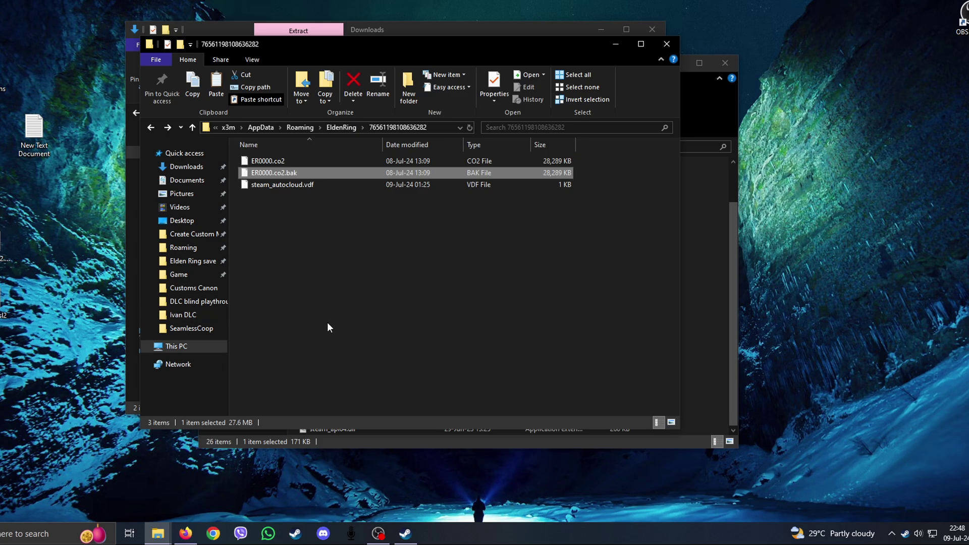
key(alt+Left)
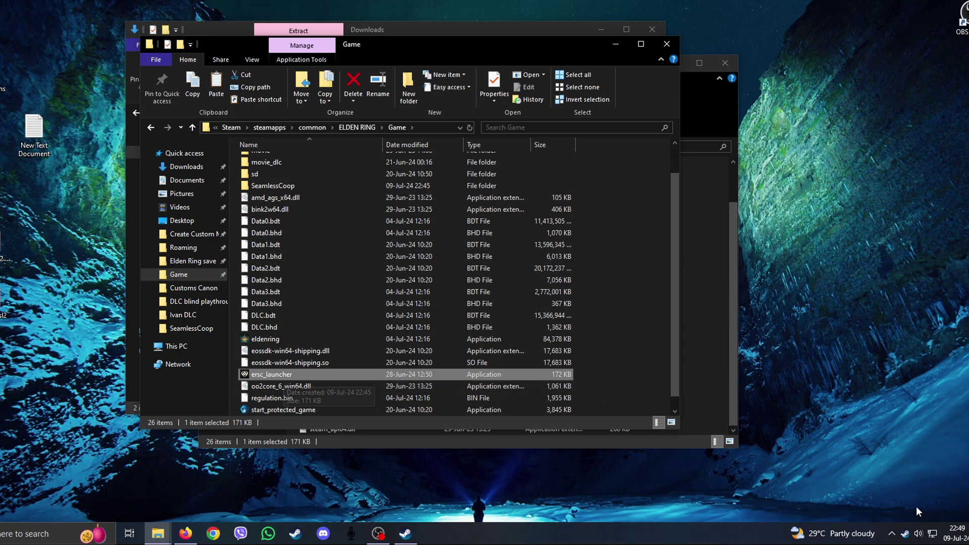
Step: Start Elden Ring through ersc_launcher and accept the Seamless Co-op welcome and separate-save notices
double_click(265, 374)
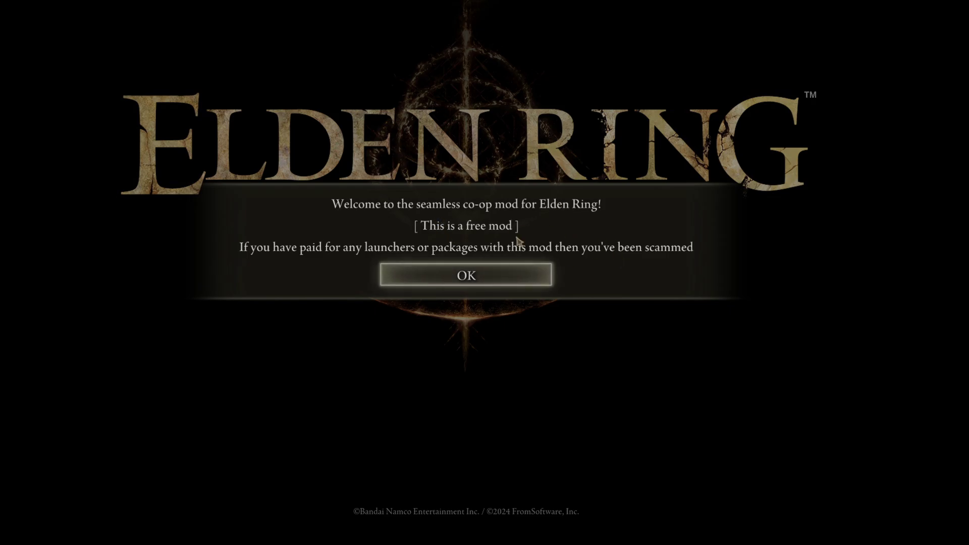
click(472, 275)
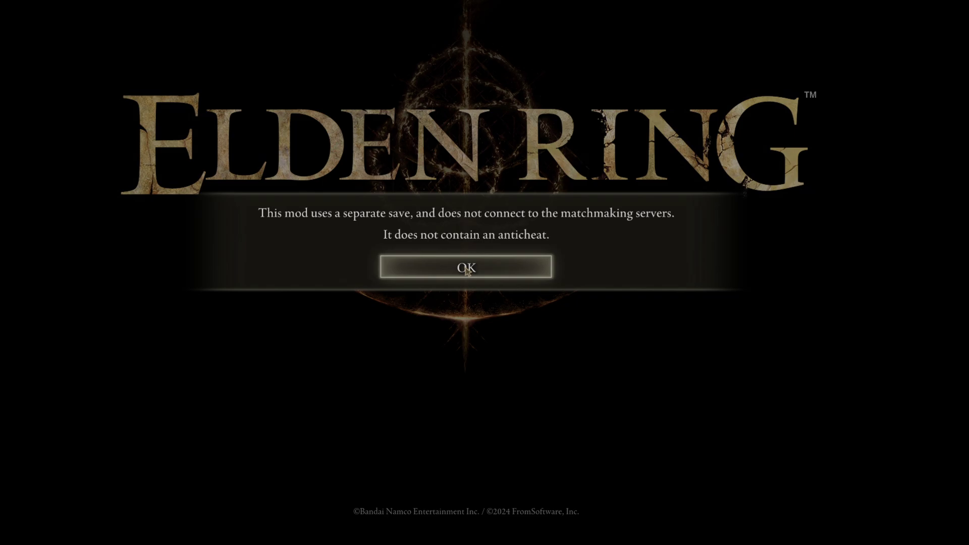
click(467, 271)
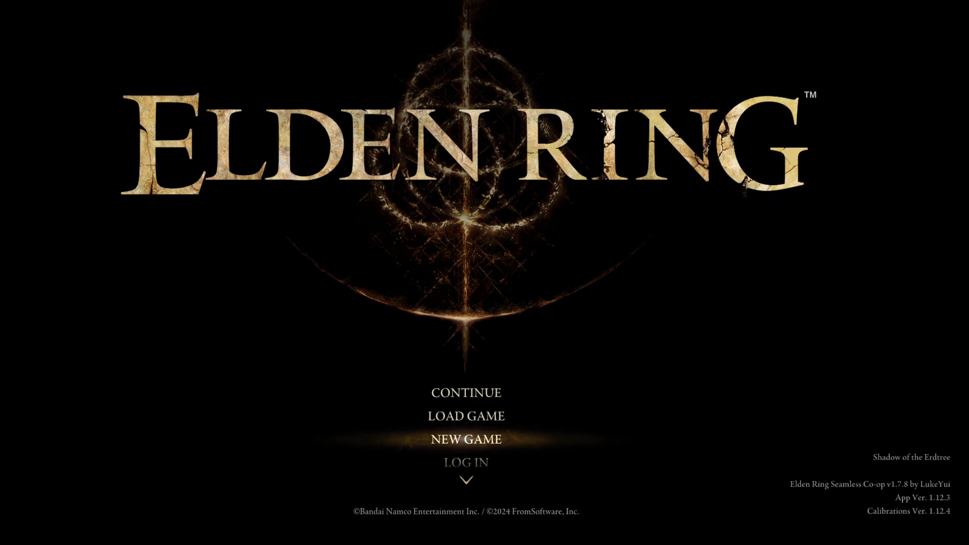
Step: Load the saved GOON character from the Load Game list
click(409, 416)
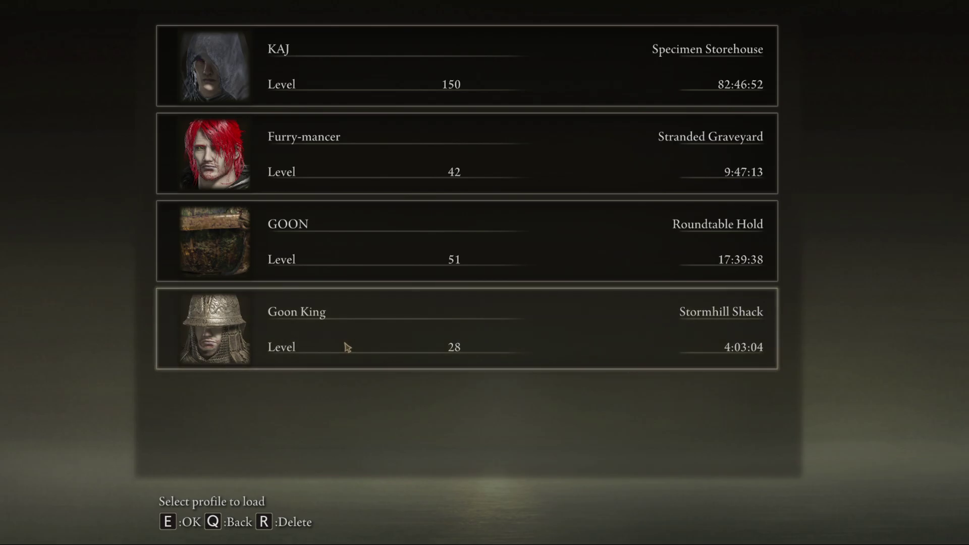
click(282, 256)
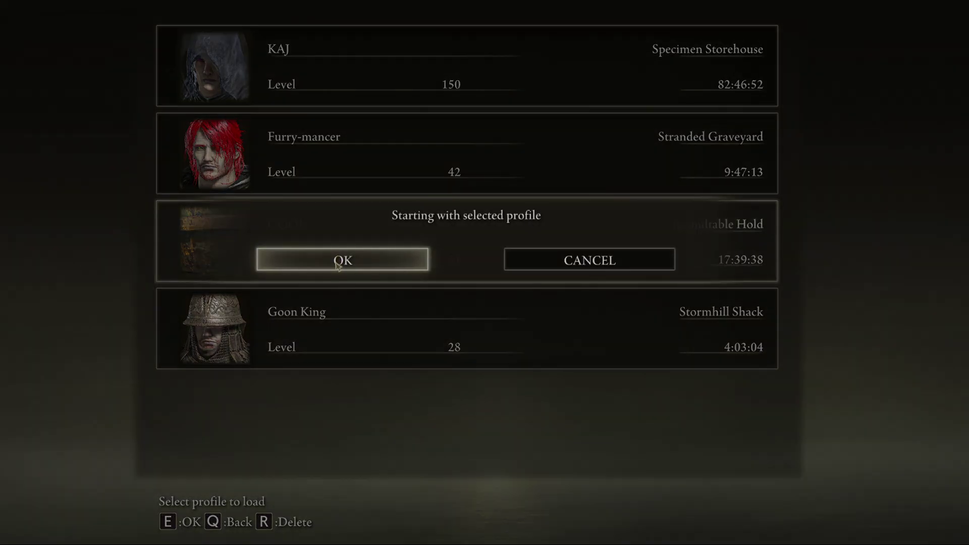
click(337, 266)
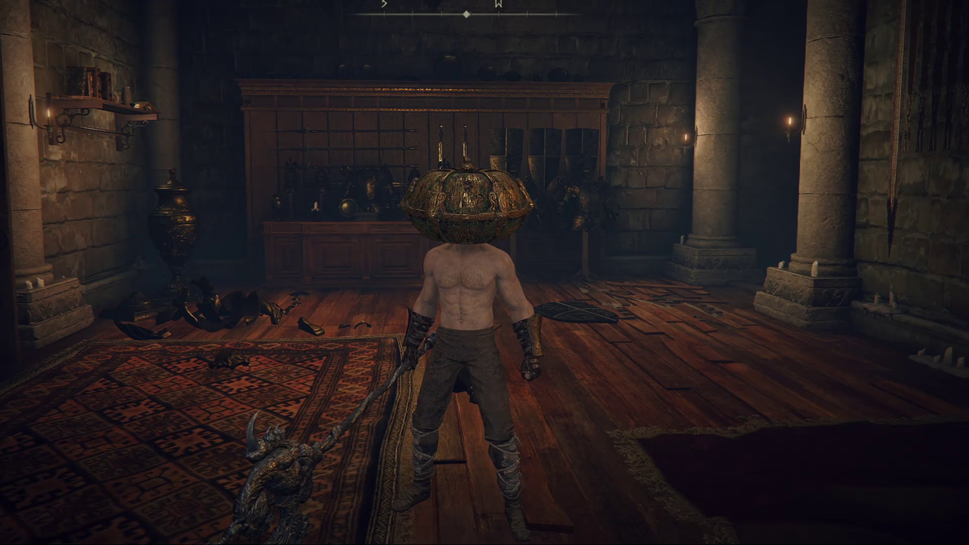
key(Escape)
key(Down)
key(Down)
key(e)
key(x)
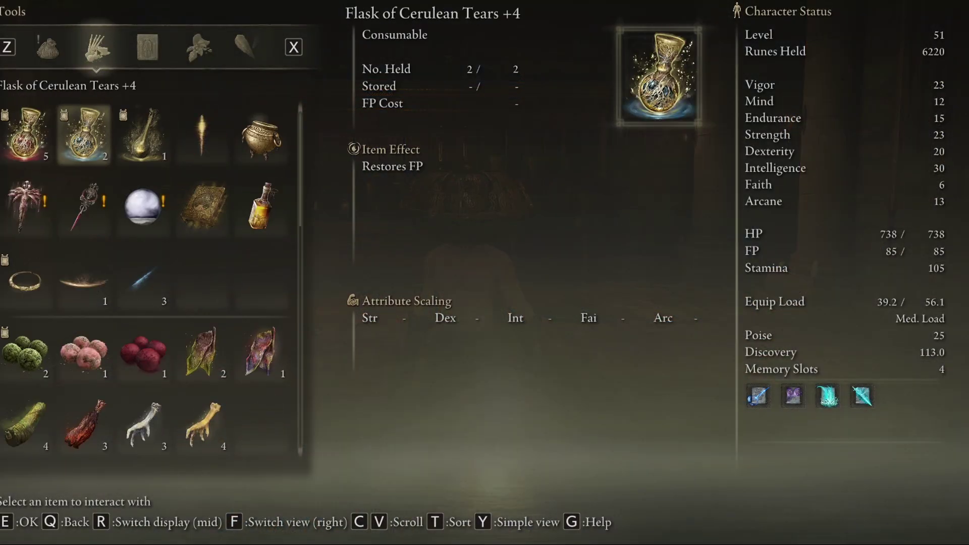
key(z)
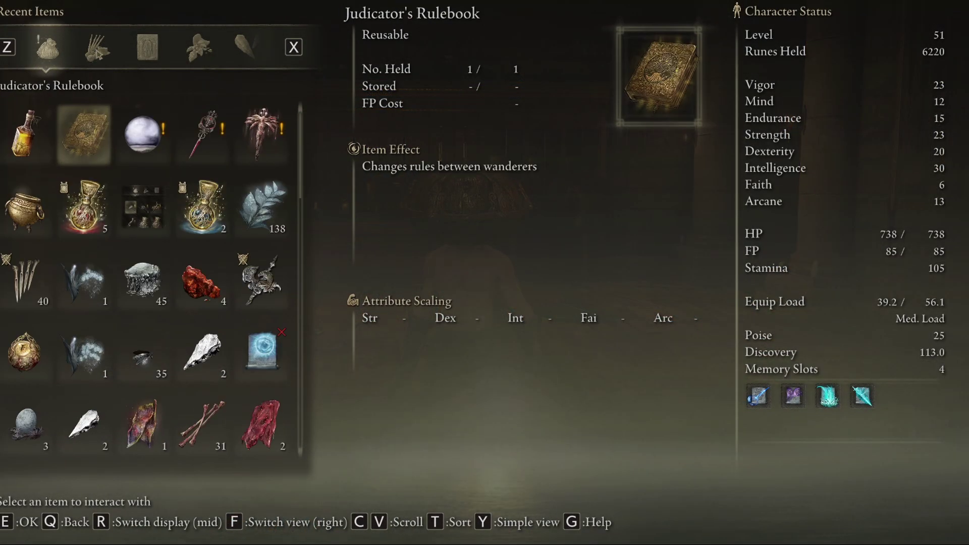
key(x)
click(261, 135)
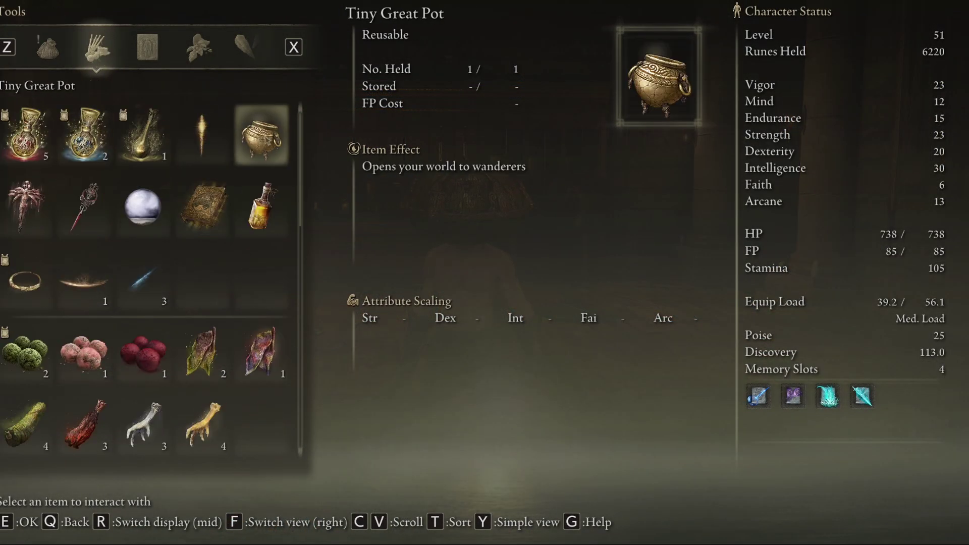
click(261, 135)
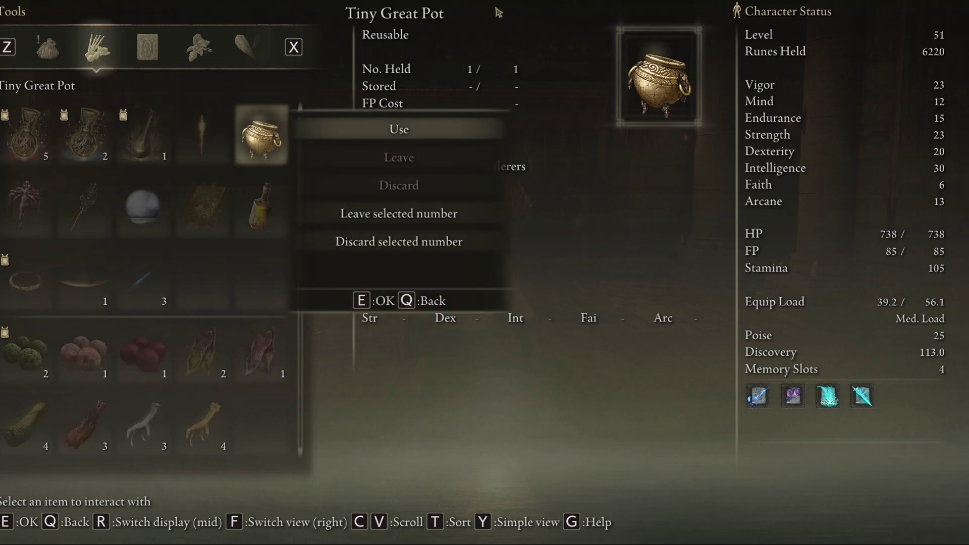
key(q)
key(Down)
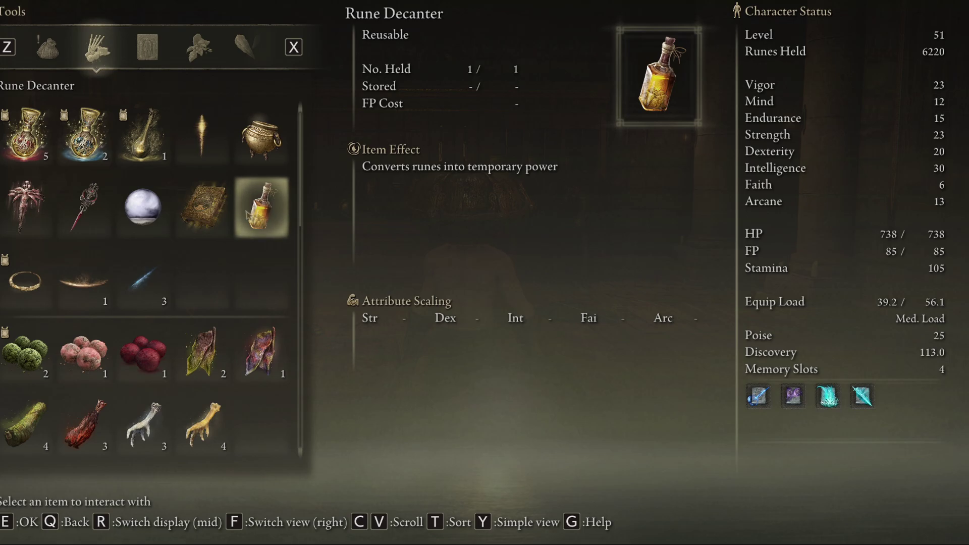
key(Left)
key(Left)
key(Left)
key(Left)
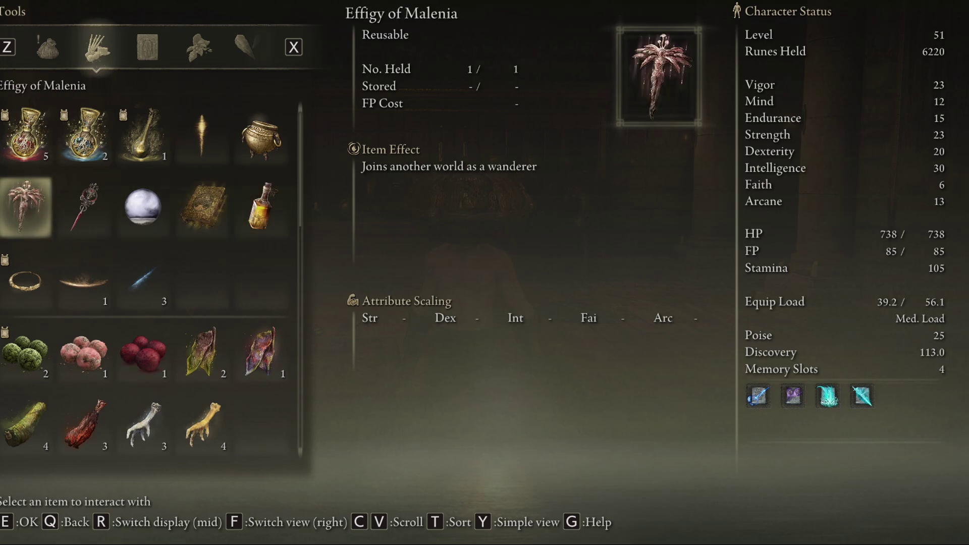
key(e)
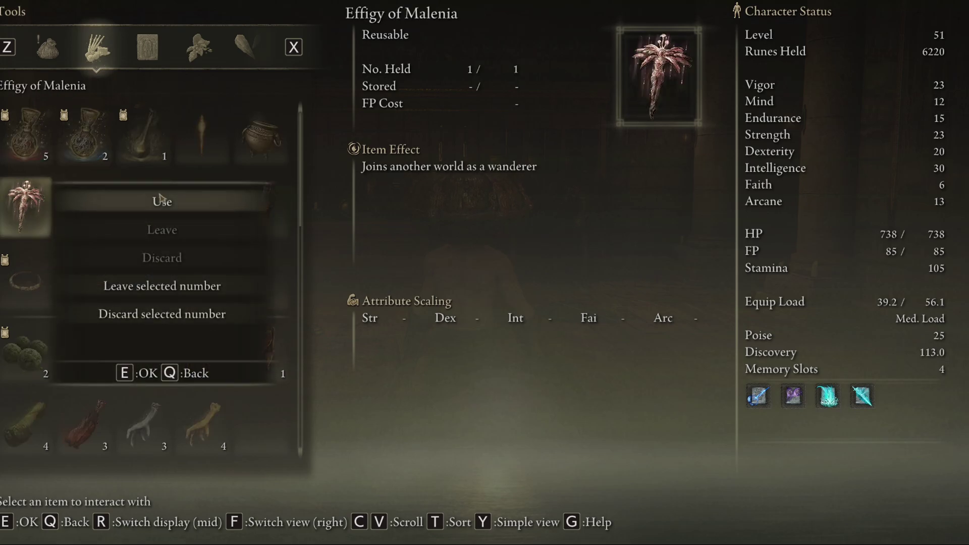
key(q)
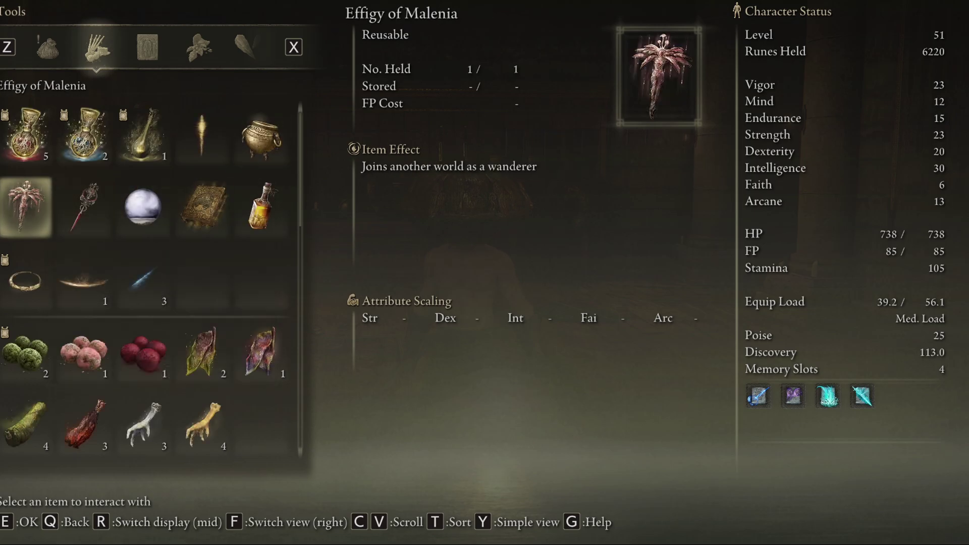
click(145, 210)
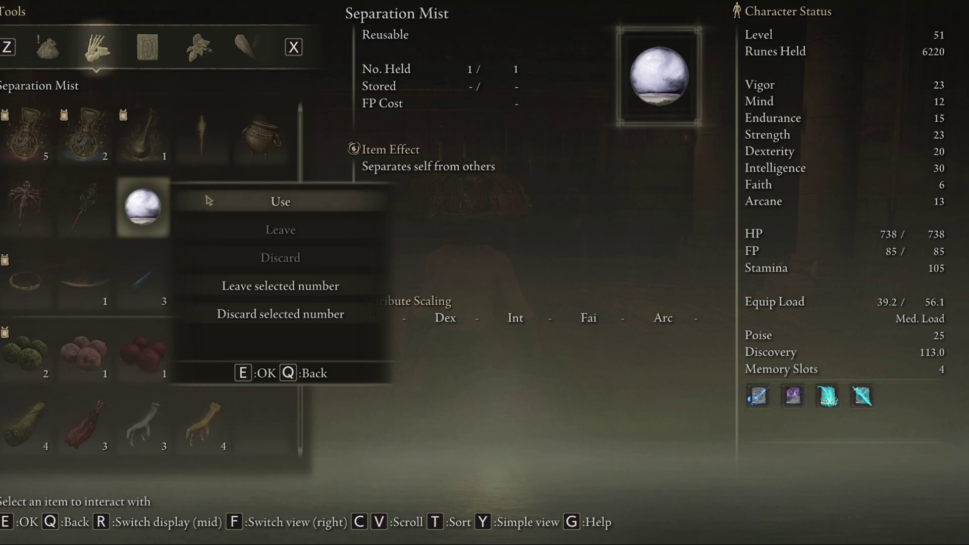
key(q)
click(84, 207)
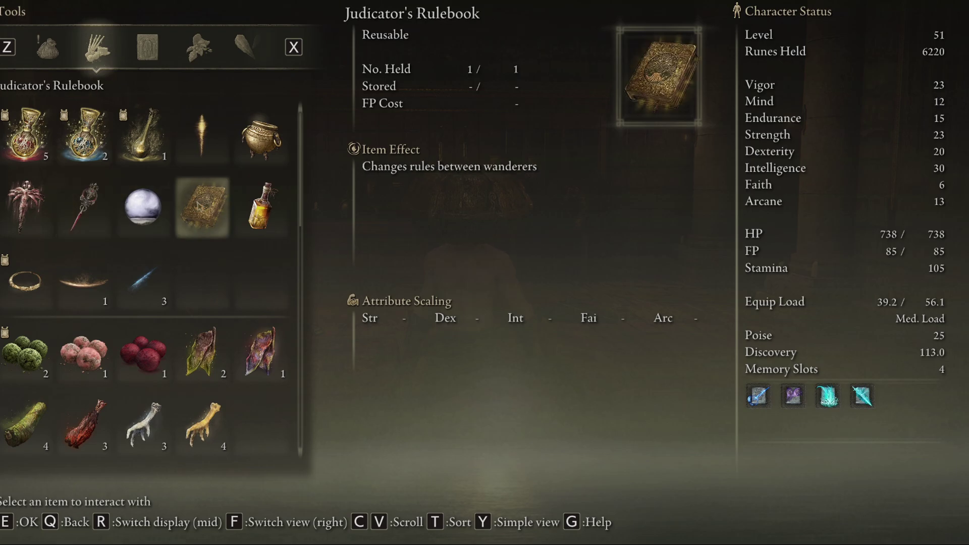
click(202, 207)
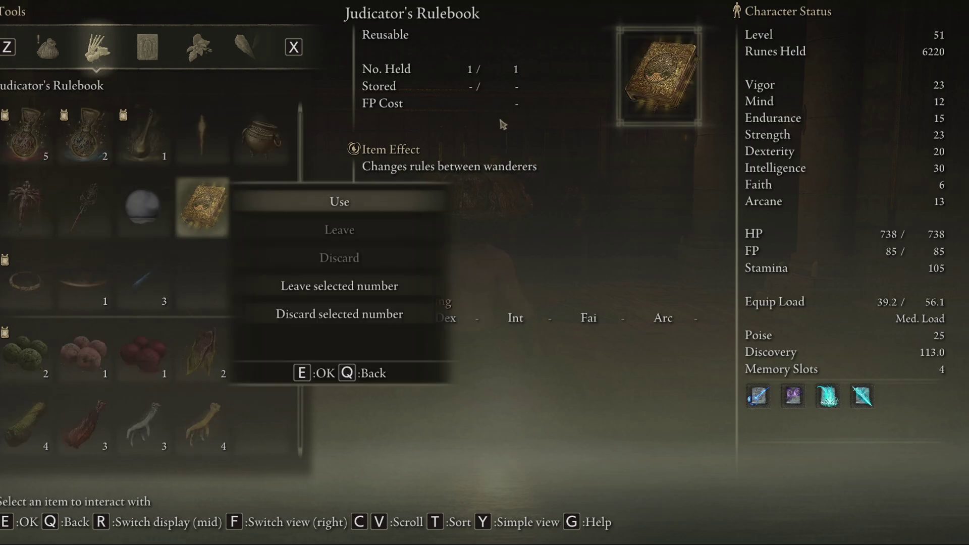
key(q)
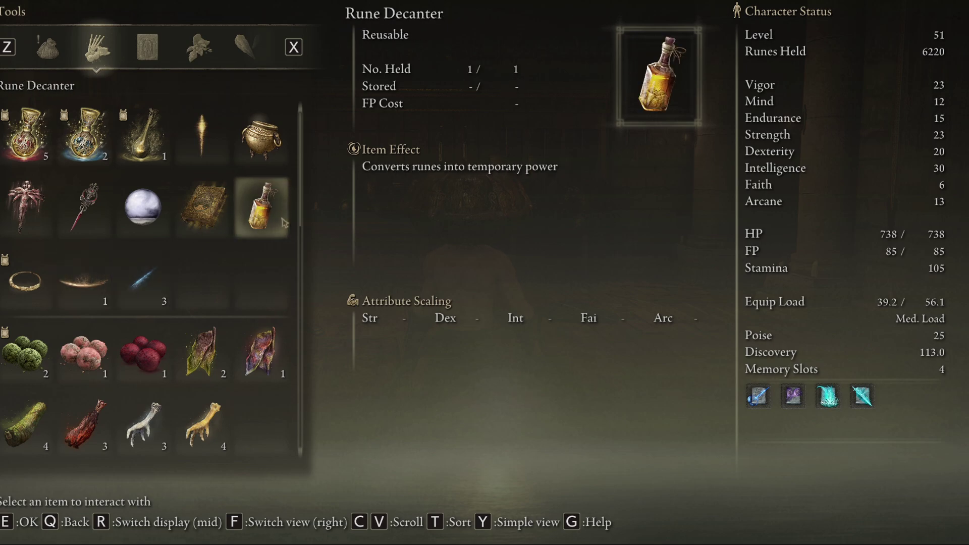
key(Escape)
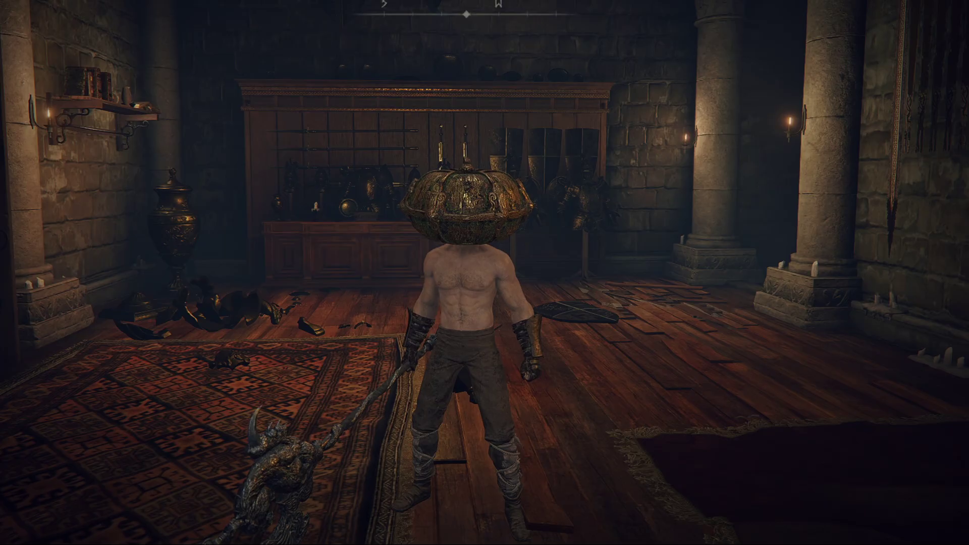
key(Escape)
click(40, 271)
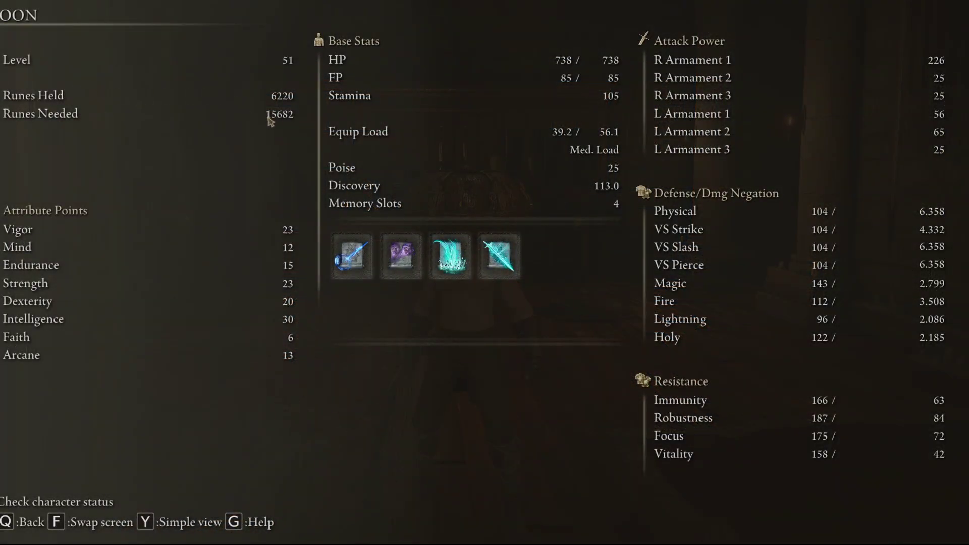